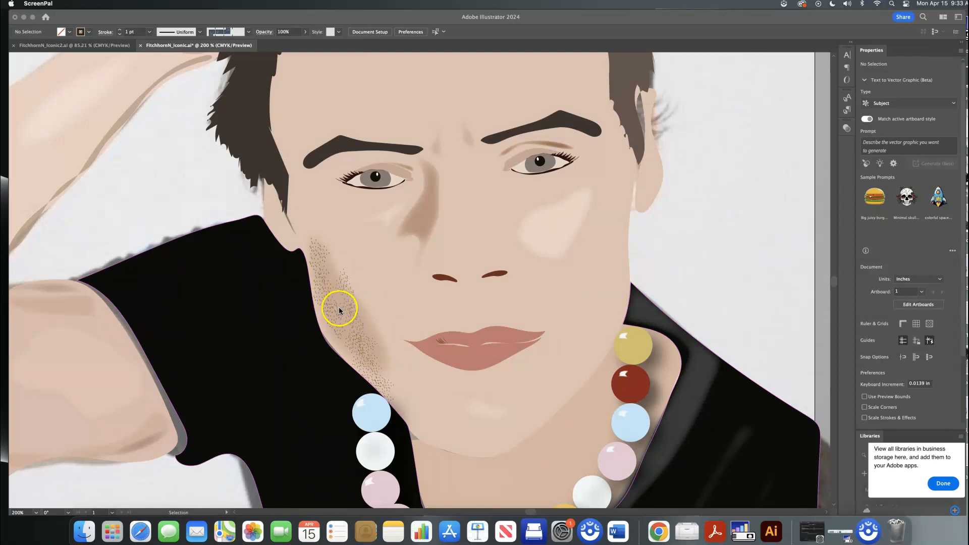
{"action": "scroll", "coordinate": [338, 308], "scroll_direction": "up", "scroll_amount": 5}
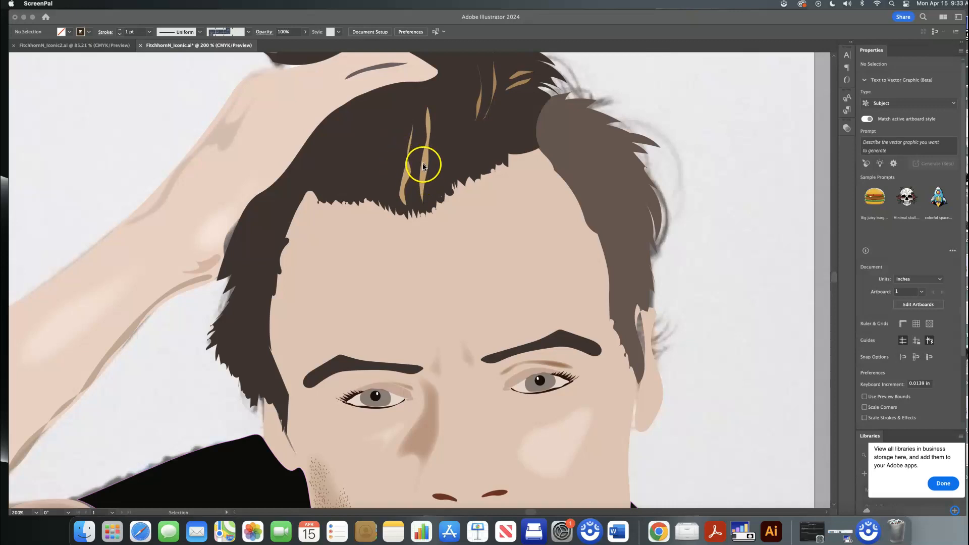
{"action": "scroll", "coordinate": [436, 266], "scroll_direction": "right", "scroll_amount": 1}
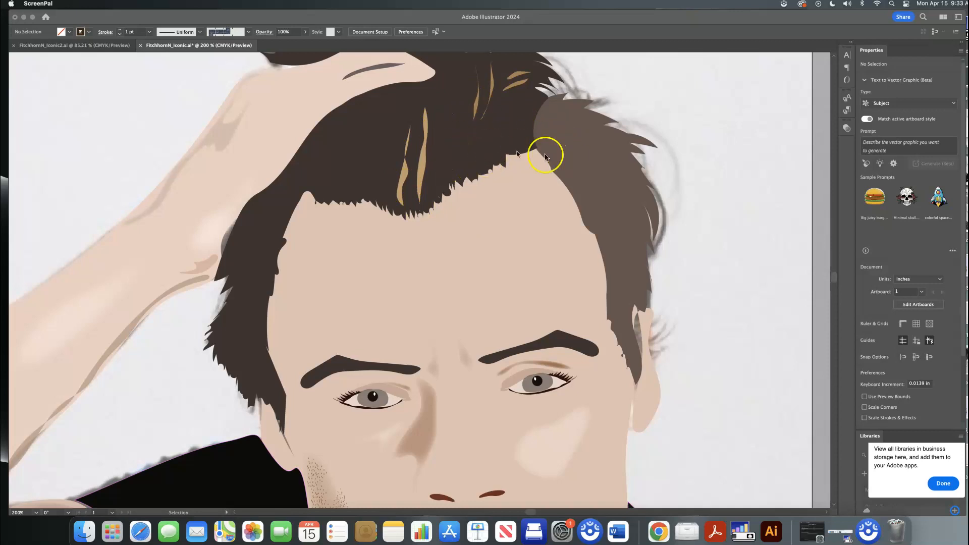
{"action": "left_click", "coordinate": [721, 199]}
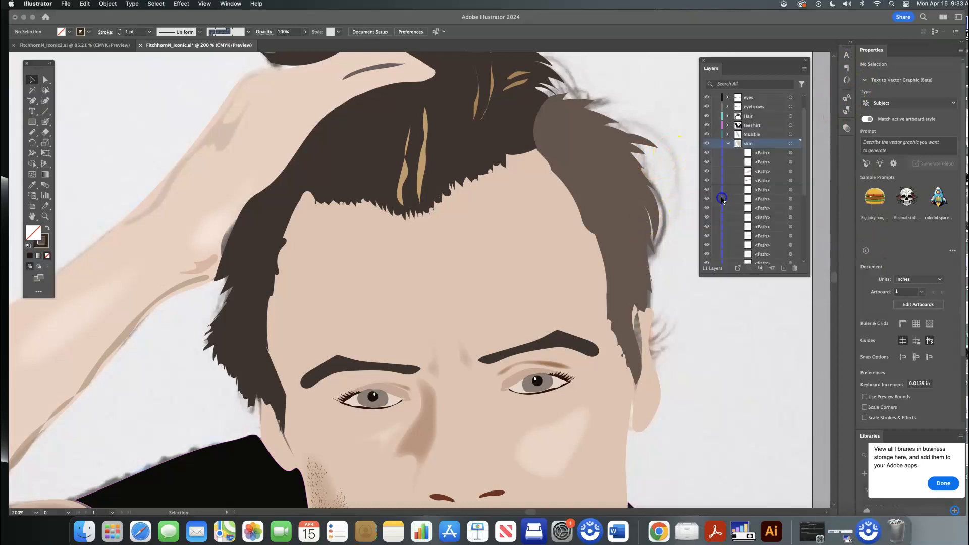
{"action": "left_click", "coordinate": [233, 5]}
{"action": "mouse_move", "coordinate": [242, 51]}
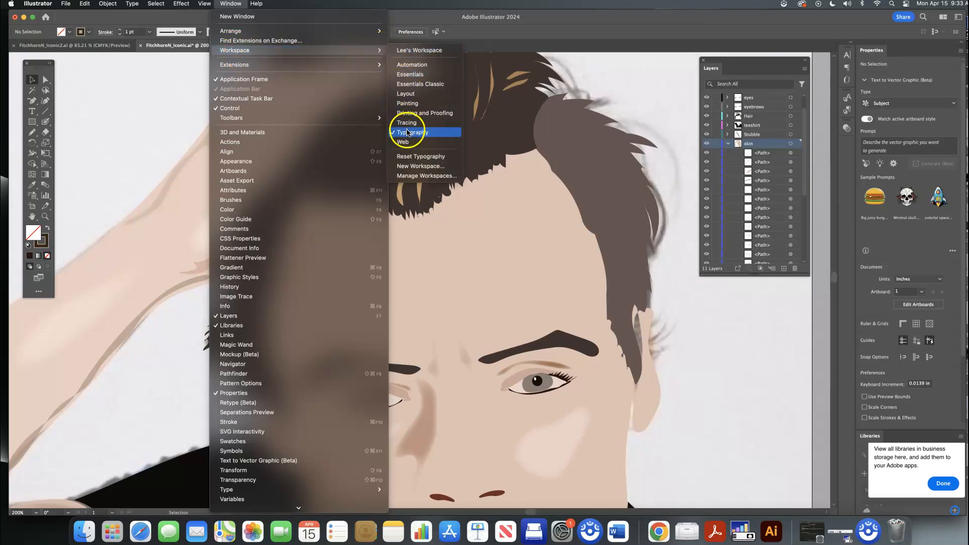
{"action": "mouse_move", "coordinate": [335, 119]}
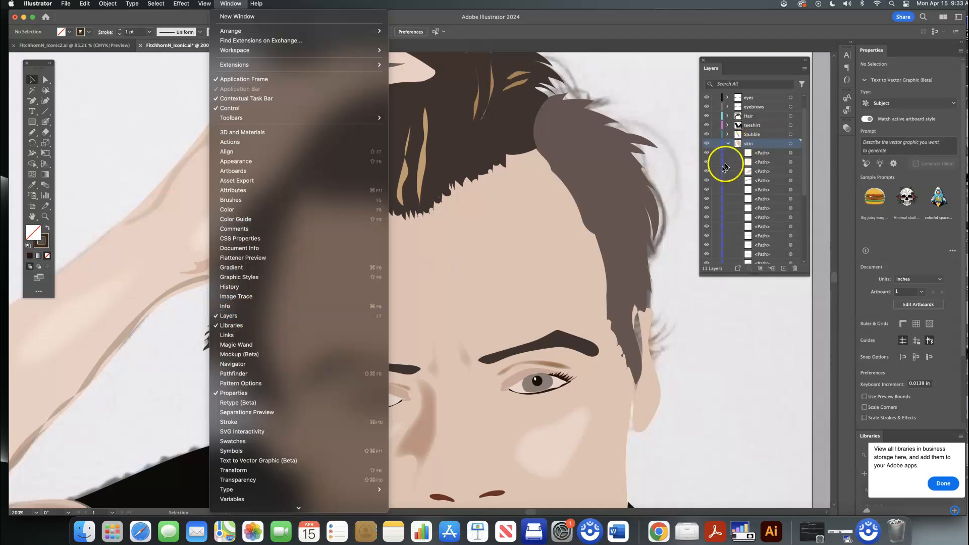
{"action": "left_click", "coordinate": [759, 112]}
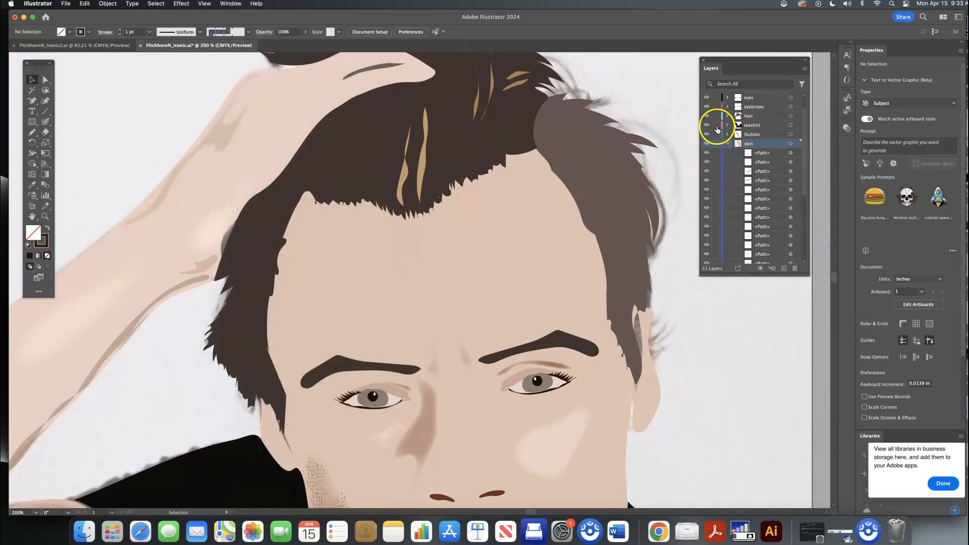
Step: Make the Hair layer active and lower the opacity of the main dark hair shape to 38%
{"action": "left_click", "coordinate": [760, 119]}
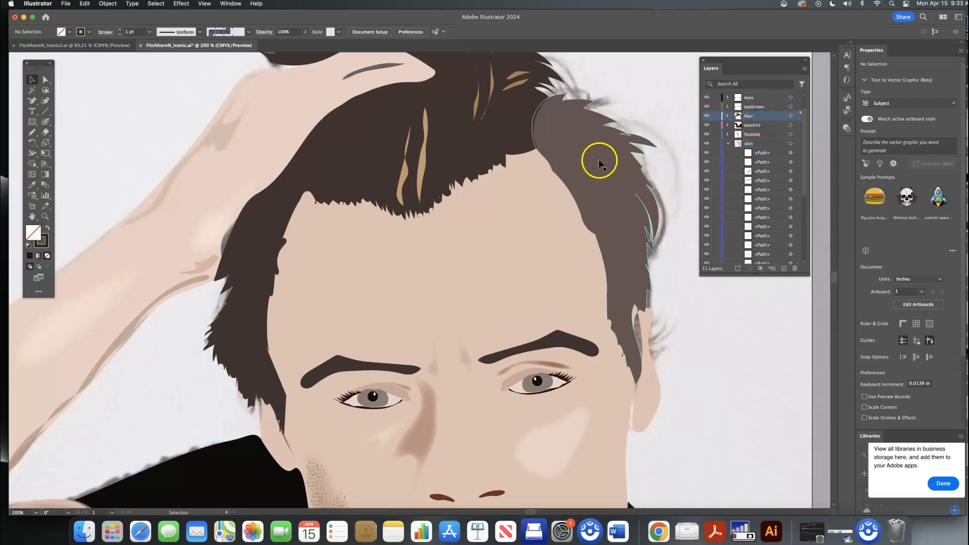
{"action": "scroll", "coordinate": [599, 158], "scroll_direction": "up", "scroll_amount": 3}
{"action": "left_click", "coordinate": [520, 167]}
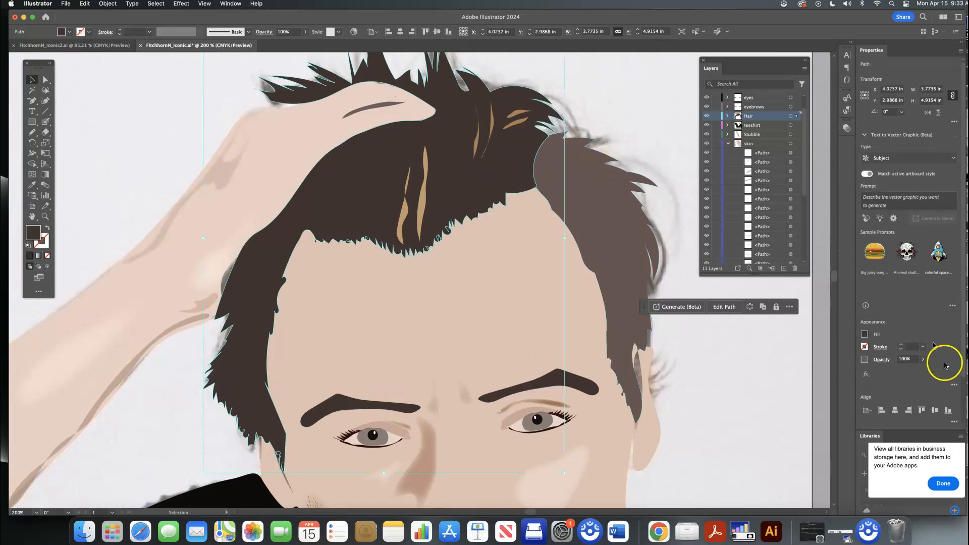
{"action": "left_click", "coordinate": [922, 358]}
{"action": "left_click_drag", "start_coordinate": [911, 373], "coordinate": [903, 373]}
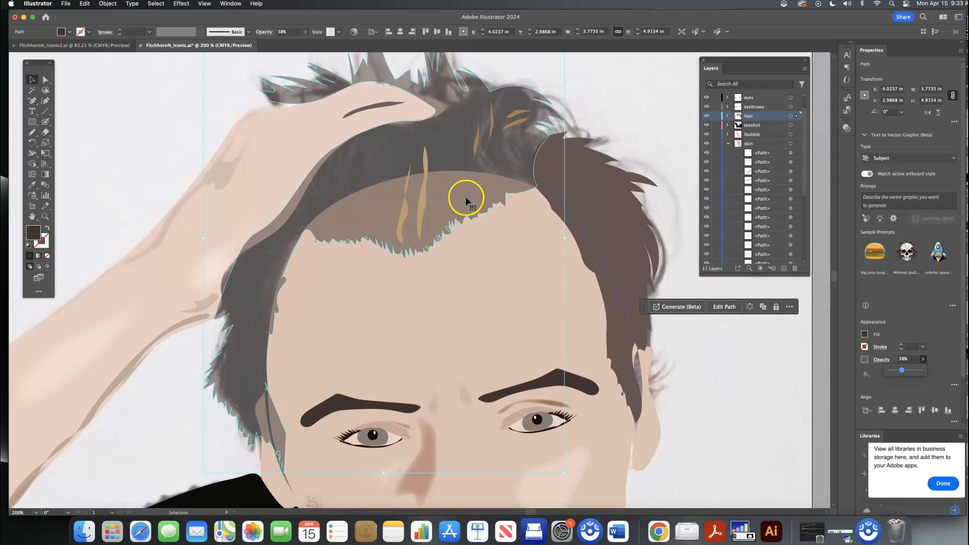
Step: Reshape the face skin shape by moving its top forehead anchor point down to just above the jagged hairline
{"action": "left_click", "coordinate": [519, 218]}
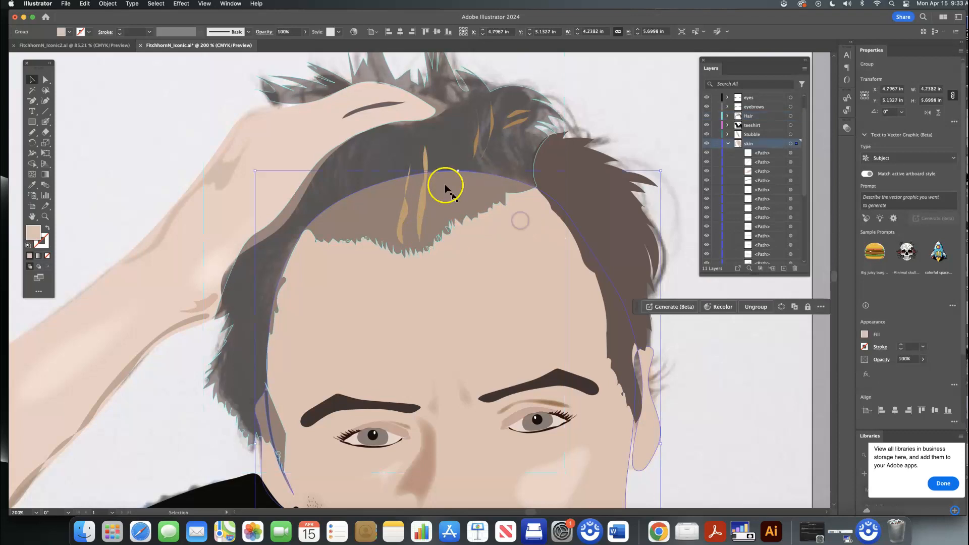
{"action": "left_click", "coordinate": [46, 80]}
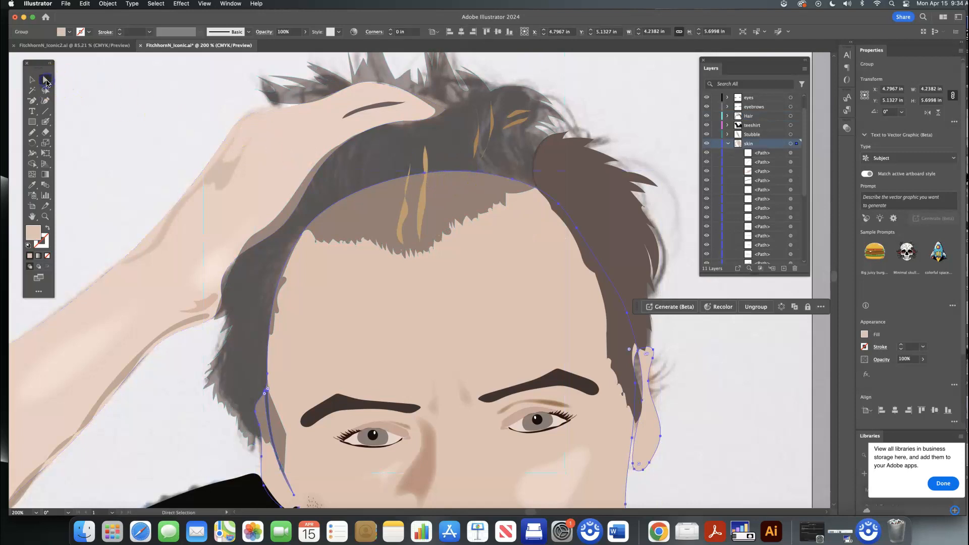
{"action": "left_click_drag", "start_coordinate": [425, 173], "coordinate": [415, 243]}
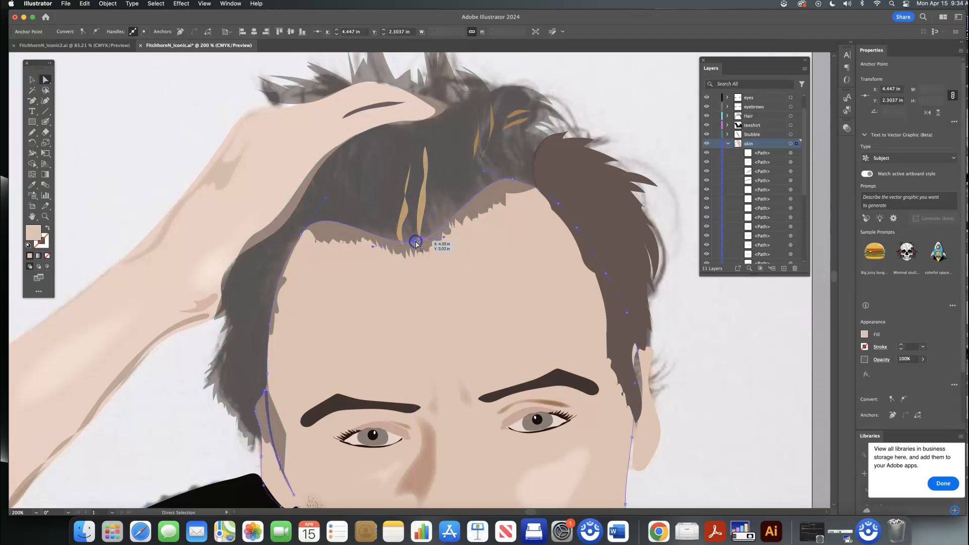
{"action": "left_click", "coordinate": [31, 79]}
{"action": "left_click", "coordinate": [361, 205]}
{"action": "left_click", "coordinate": [460, 157]}
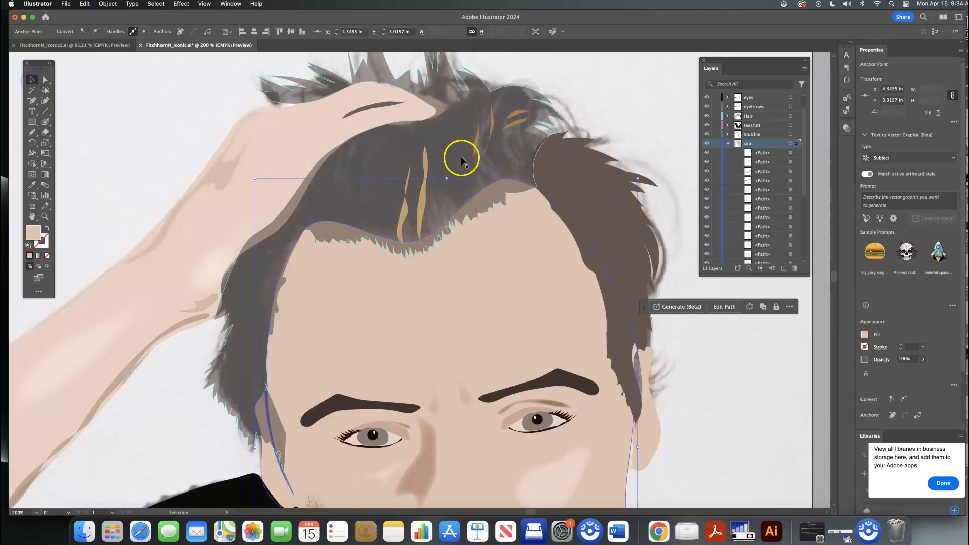
Step: Delete the old gold highlight strands from the main hair shape
{"action": "left_click", "coordinate": [426, 196]}
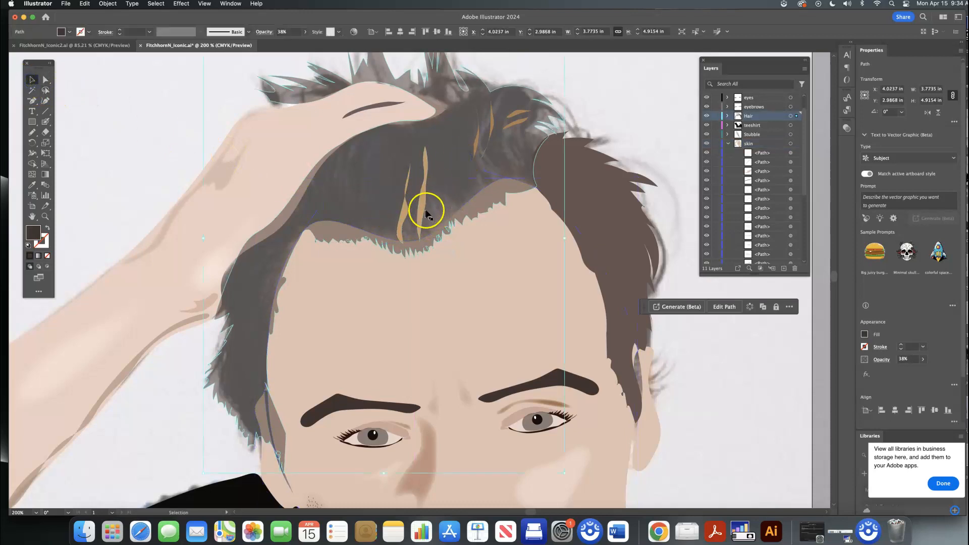
{"action": "left_click", "coordinate": [424, 204]}
{"action": "key", "text": "Delete"}
{"action": "left_click", "coordinate": [401, 216]}
{"action": "key", "text": "Delete"}
{"action": "left_click", "coordinate": [477, 150]}
{"action": "key", "text": "Delete"}
{"action": "left_click", "coordinate": [511, 126]}
{"action": "key", "text": "Delete"}
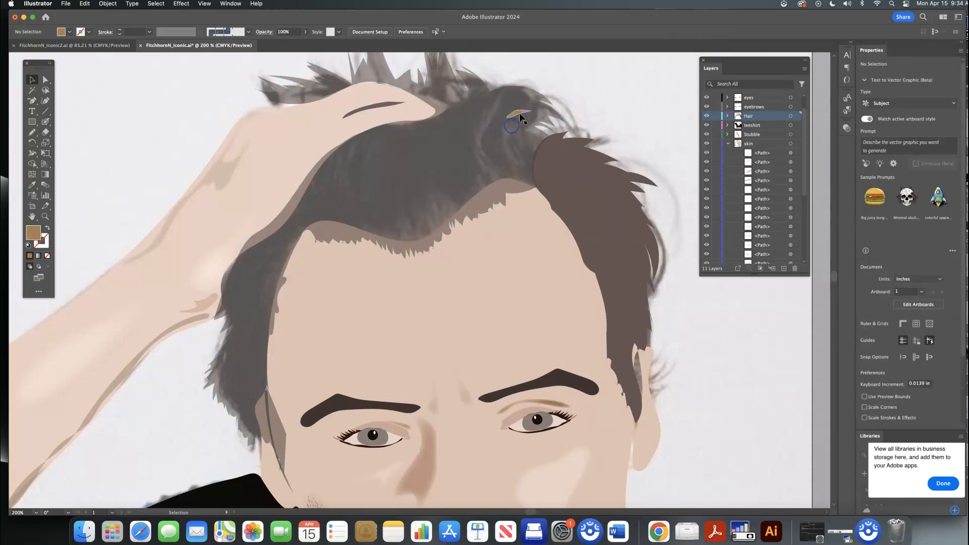
{"action": "left_click", "coordinate": [520, 116]}
{"action": "key", "text": "Delete"}
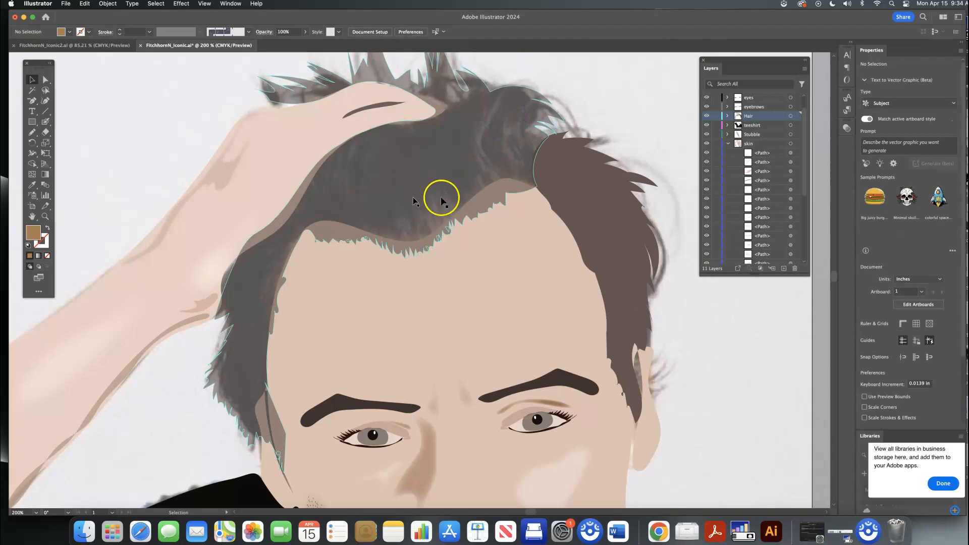
{"action": "left_click", "coordinate": [427, 201]}
{"action": "key", "text": "Delete"}
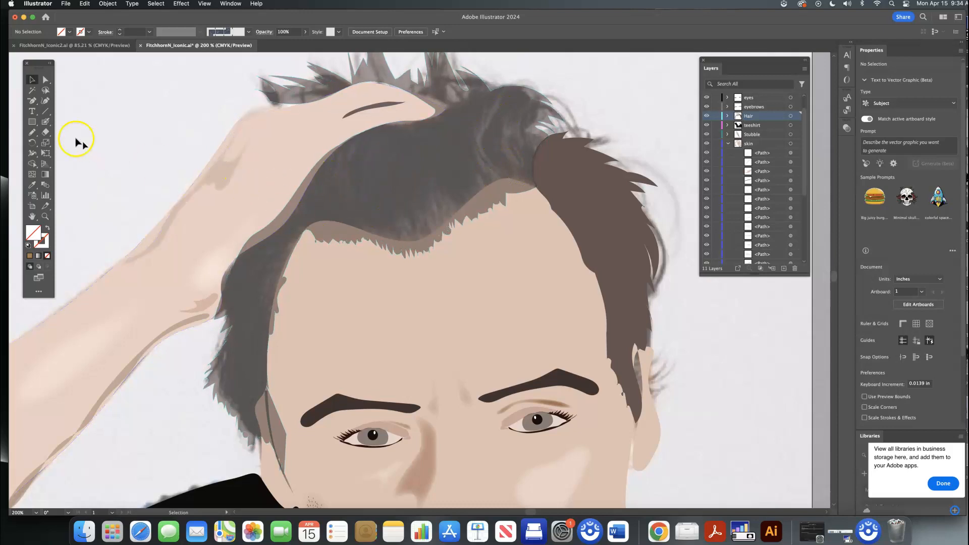
Step: Draw a jagged Pencil highlight about 0.38 × 0.78 in in the hair beside the raised hand, and fill it with a tan swatch
{"action": "left_click", "coordinate": [32, 131]}
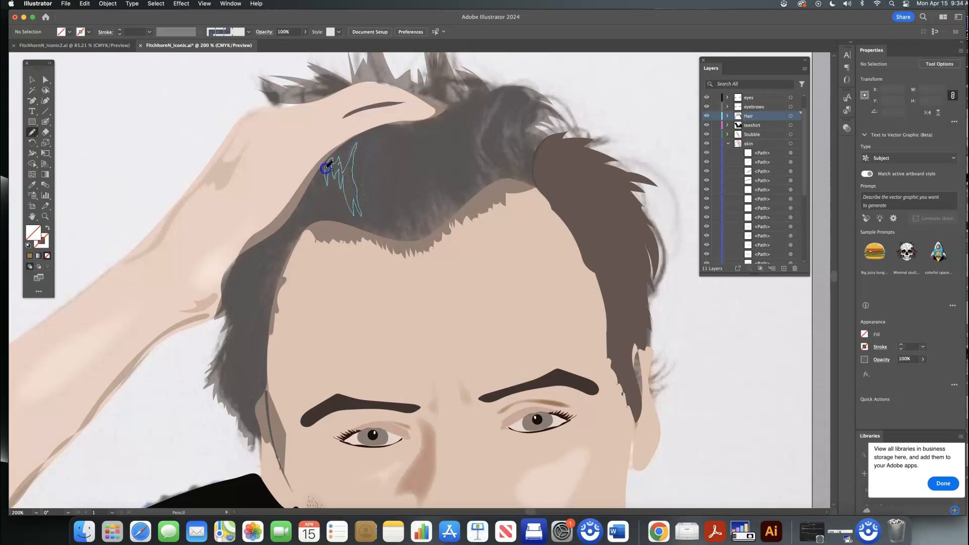
{"action": "left_click_drag", "start_coordinate": [328, 165], "coordinate": [326, 167]}
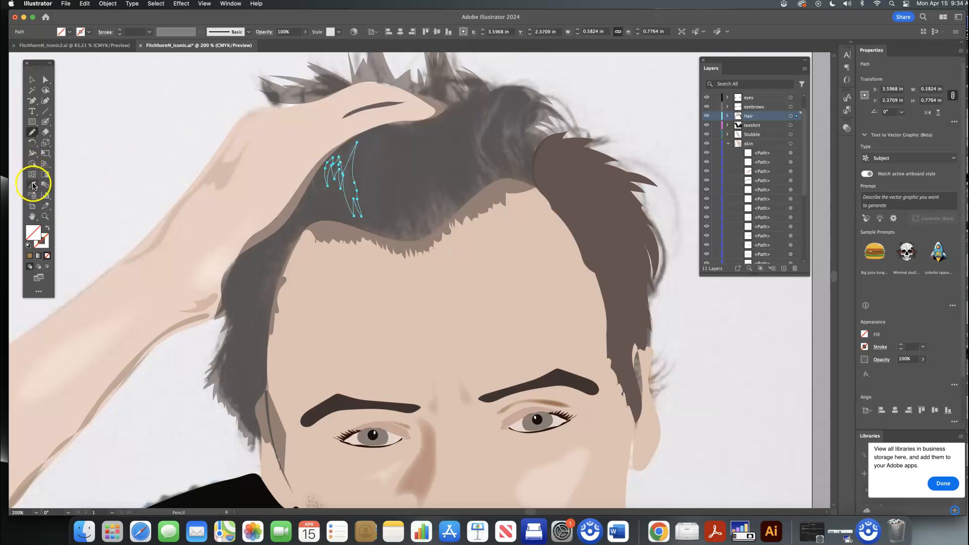
{"action": "left_click", "coordinate": [34, 185]}
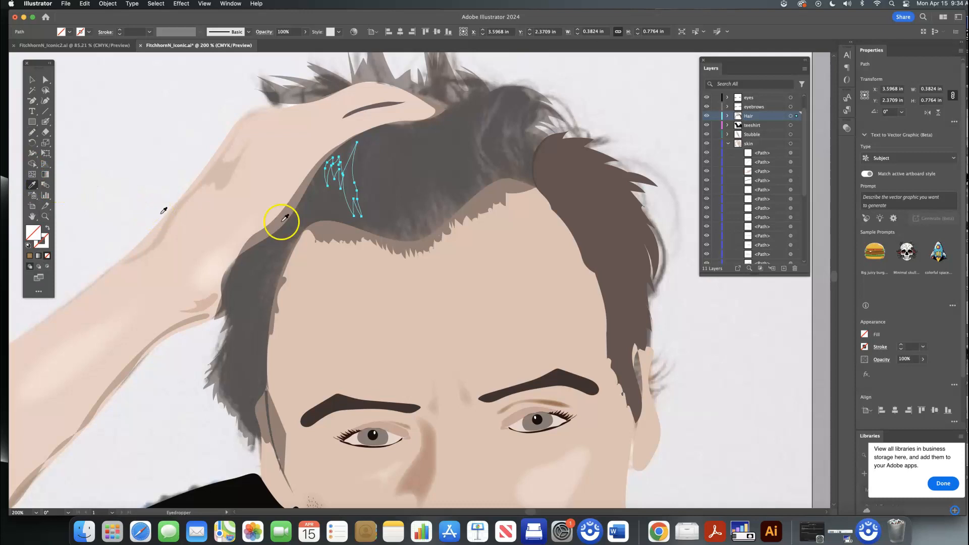
{"action": "left_click", "coordinate": [864, 334]}
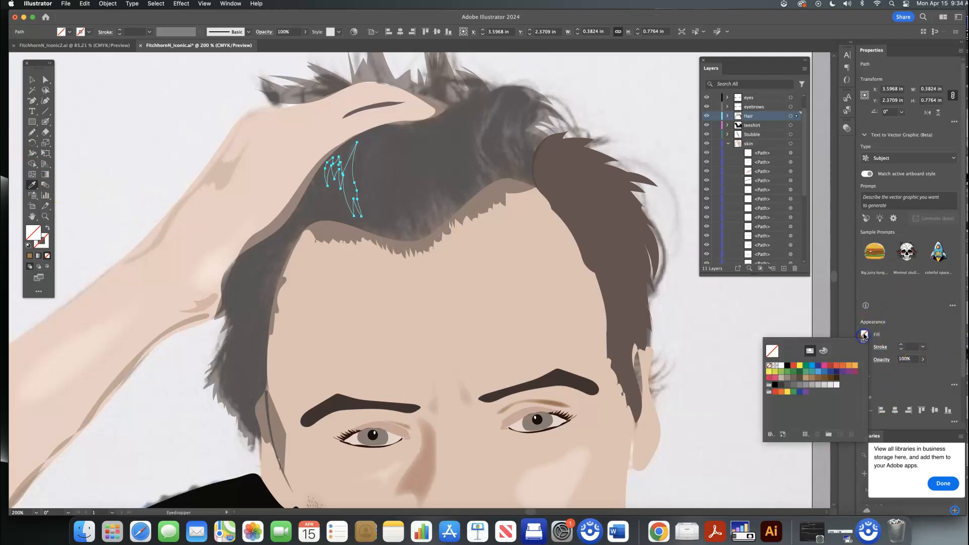
{"action": "left_click", "coordinate": [787, 379]}
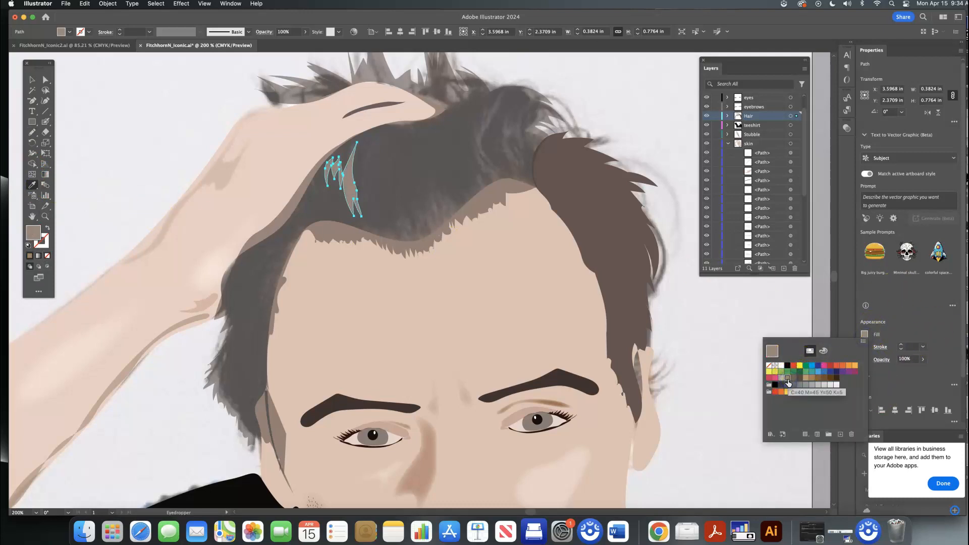
{"action": "left_click", "coordinate": [807, 379]}
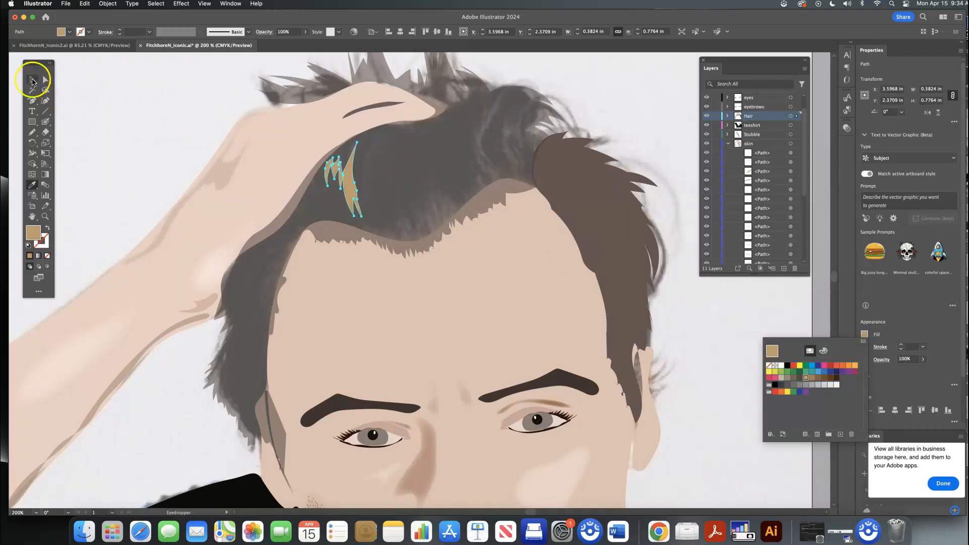
Step: Set the opacity of the new tan highlight to 72%
{"action": "left_click", "coordinate": [32, 79]}
{"action": "left_click", "coordinate": [31, 79]}
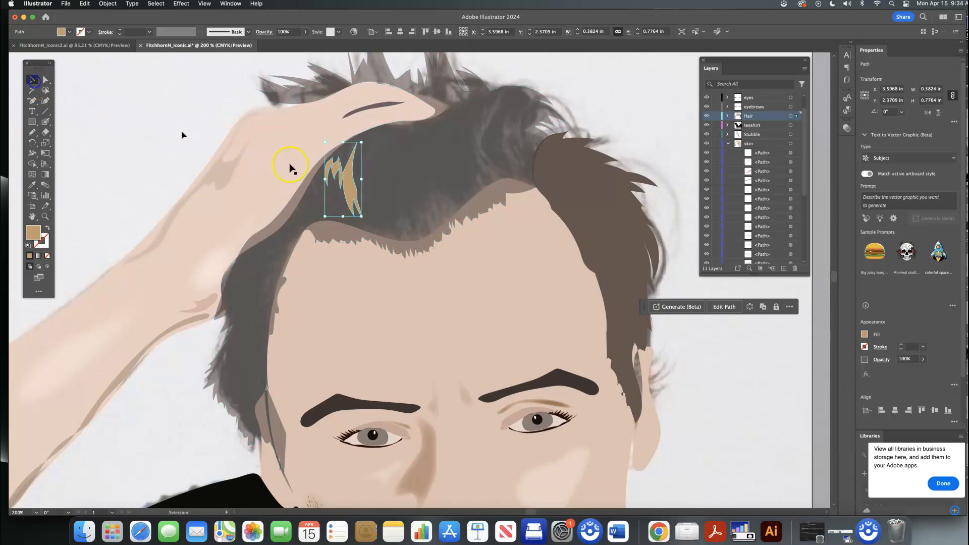
{"action": "left_click", "coordinate": [922, 359]}
{"action": "left_click_drag", "start_coordinate": [923, 372], "coordinate": [911, 370]}
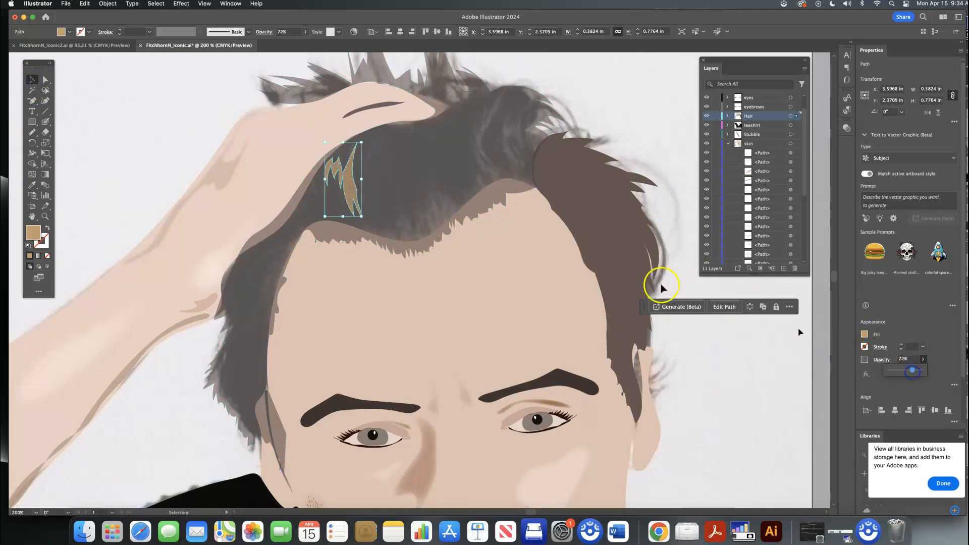
Step: Draw five thin highlight strands with the Pencil tool over the hair above the center of the forehead, following the photo's hair direction
{"action": "left_click", "coordinate": [32, 132]}
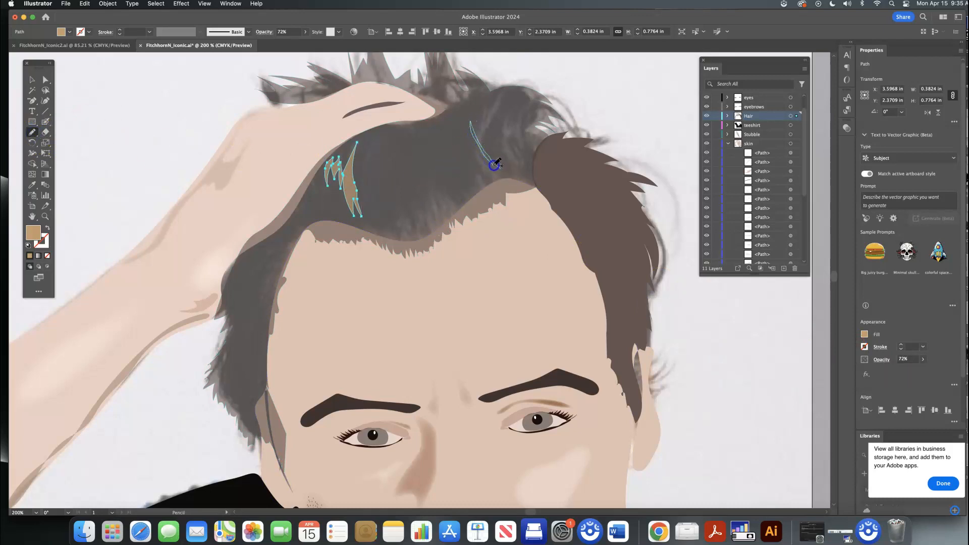
{"action": "left_click_drag", "start_coordinate": [501, 169], "coordinate": [498, 167]}
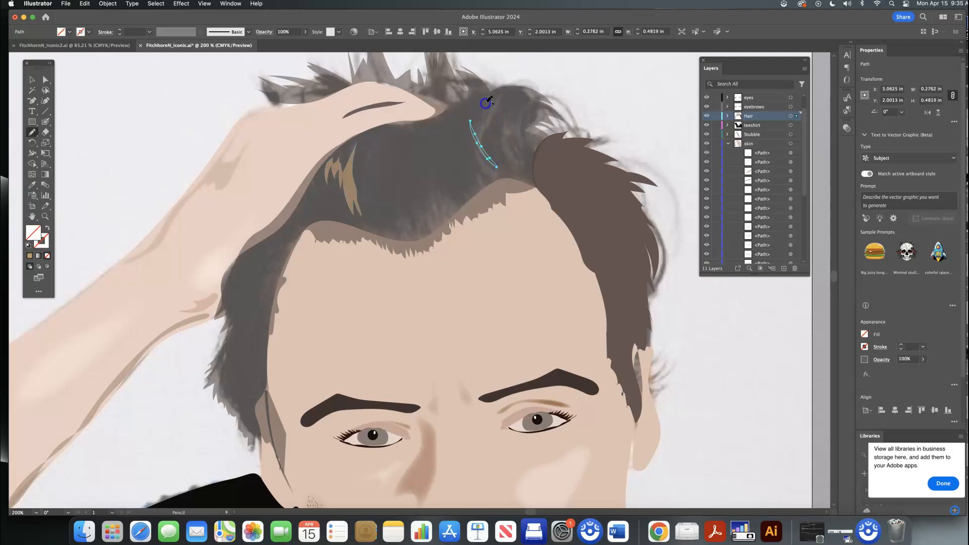
{"action": "left_click_drag", "start_coordinate": [487, 103], "coordinate": [486, 102]}
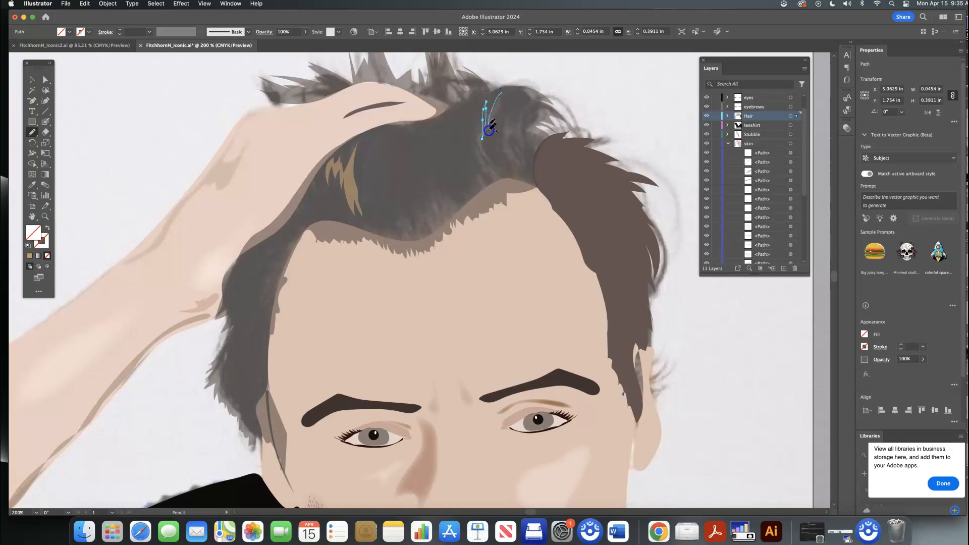
{"action": "left_click_drag", "start_coordinate": [499, 97], "coordinate": [490, 130]}
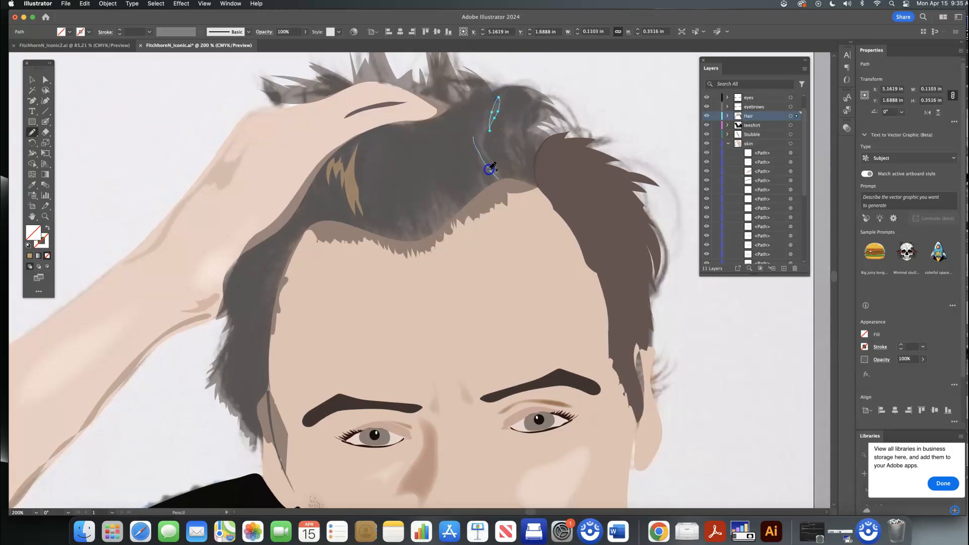
{"action": "left_click_drag", "start_coordinate": [474, 137], "coordinate": [473, 141]}
{"action": "left_click_drag", "start_coordinate": [473, 161], "coordinate": [473, 162]}
Step: Fill all five new strands with the golden-brown swatch C=30 M=50 Y=75 K=10 and set their opacity to 86%
{"action": "left_click", "coordinate": [34, 81]}
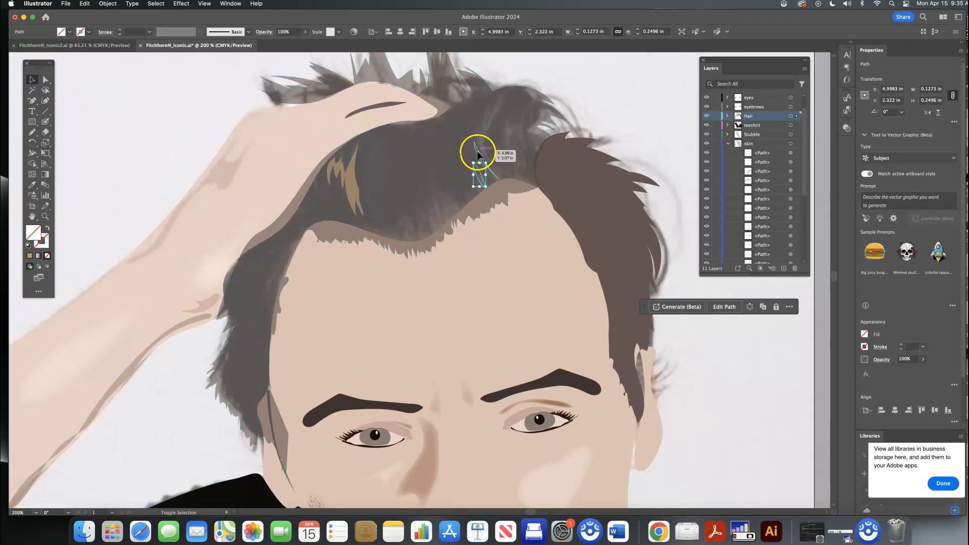
{"action": "left_click", "coordinate": [479, 155], "text": "shift"}
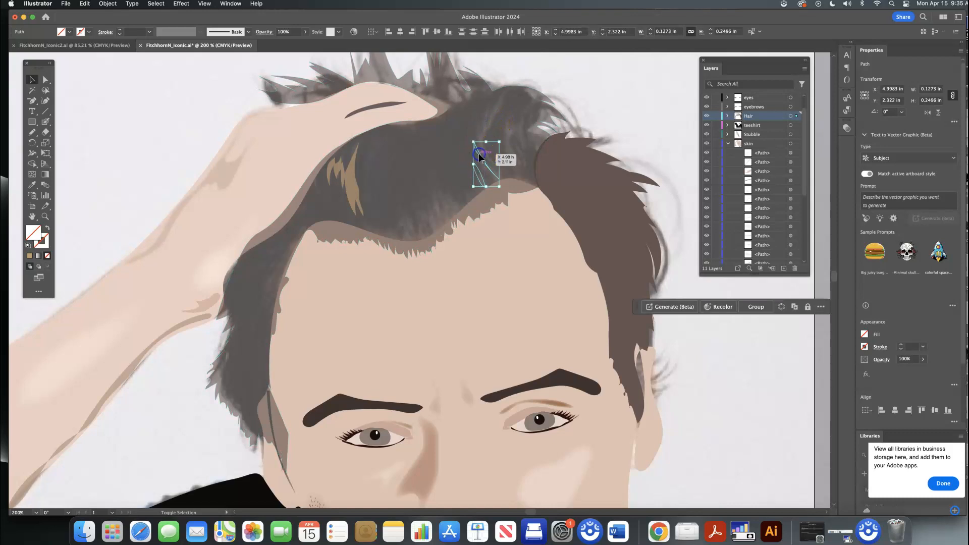
{"action": "left_click", "coordinate": [484, 141], "text": "shift"}
{"action": "left_click", "coordinate": [492, 122], "text": "shift"}
{"action": "left_click", "coordinate": [491, 125], "text": "shift"}
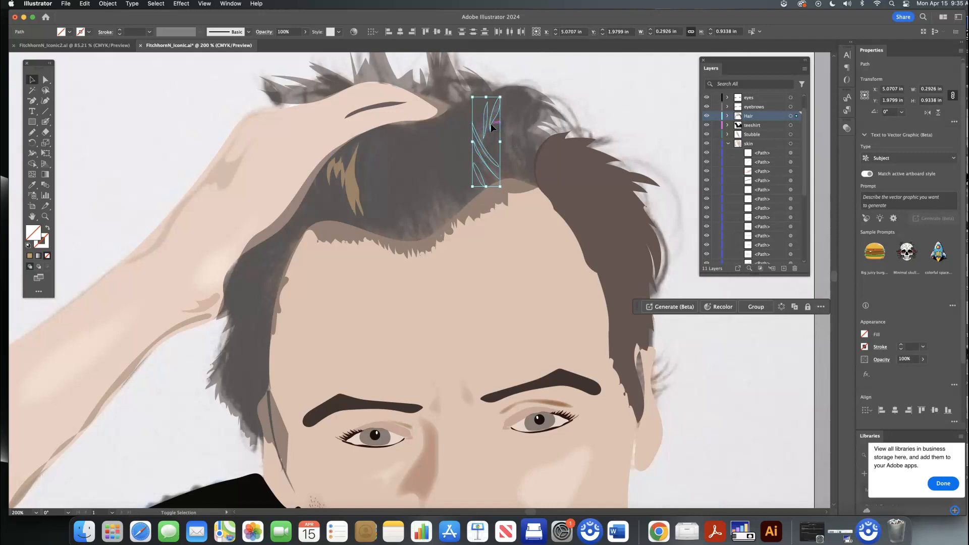
{"action": "left_click", "coordinate": [864, 335]}
{"action": "left_click", "coordinate": [818, 383]}
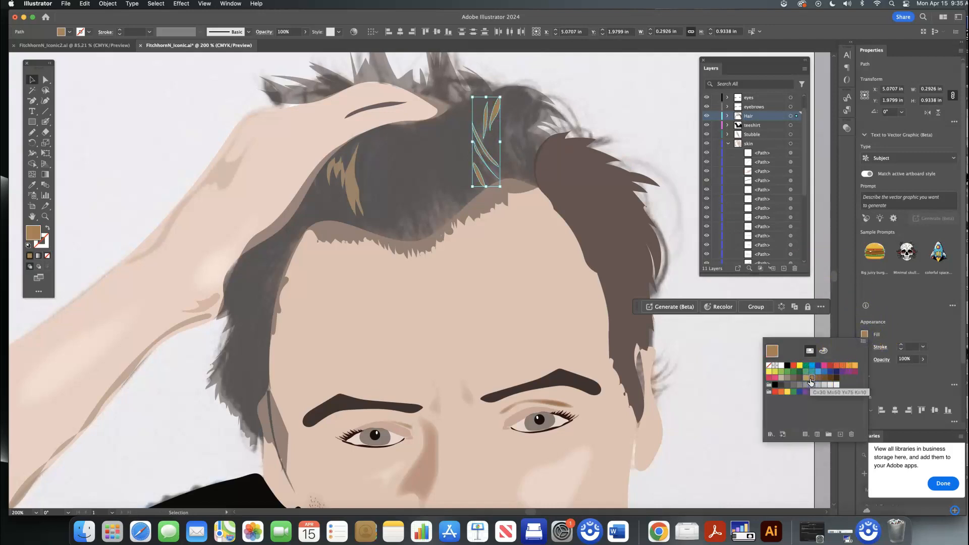
{"action": "left_click", "coordinate": [923, 359]}
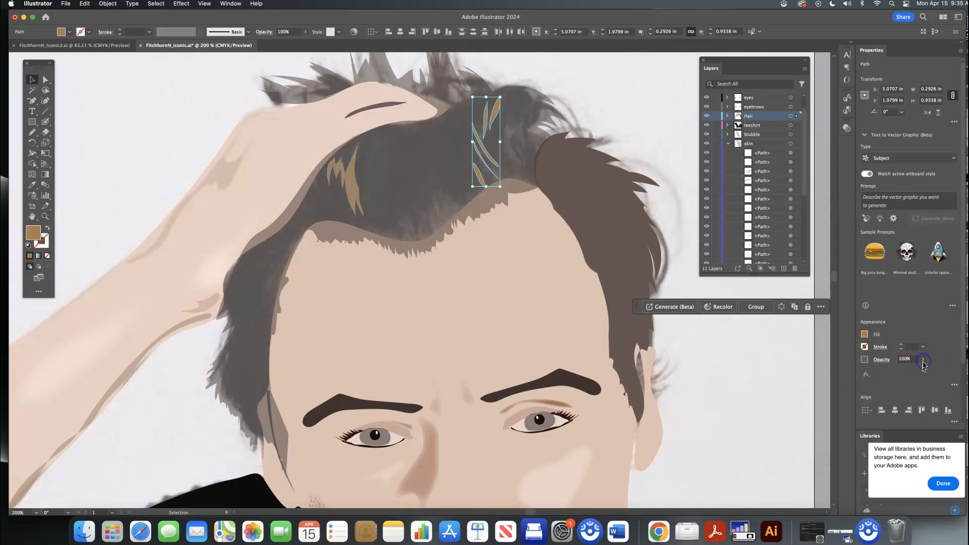
{"action": "left_click_drag", "start_coordinate": [920, 373], "coordinate": [917, 373]}
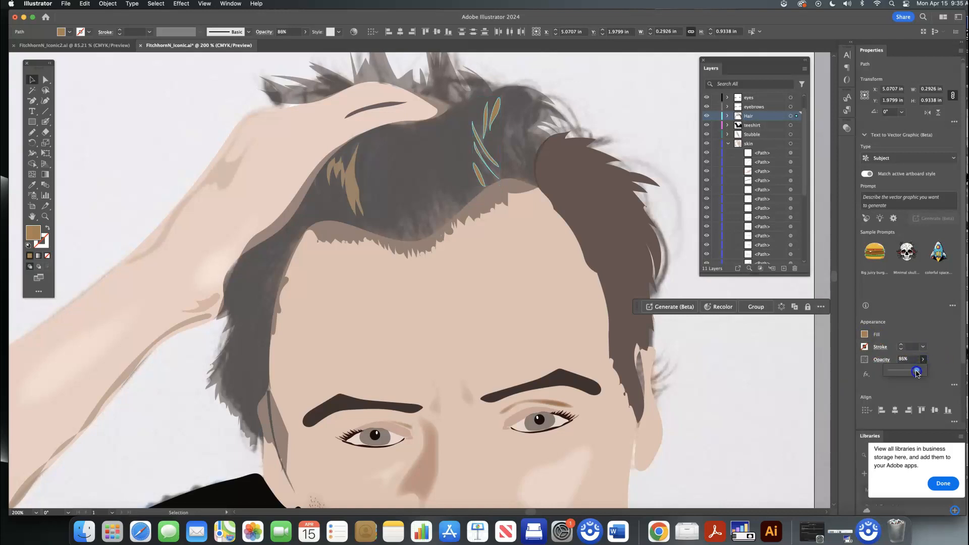
Step: Restore the main dark hair shape above the forehead to 100% opacity
{"action": "left_click", "coordinate": [702, 331]}
{"action": "left_click", "coordinate": [480, 266]}
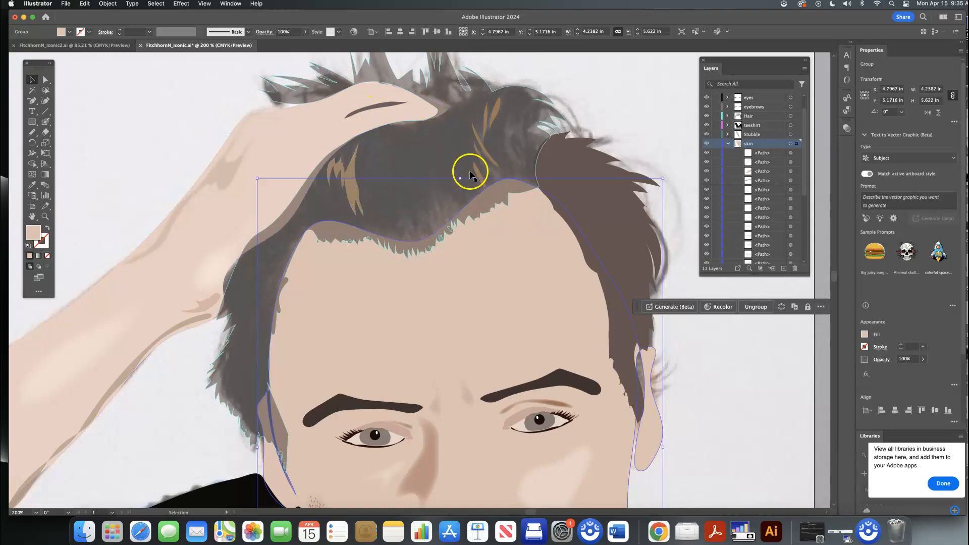
{"action": "left_click", "coordinate": [510, 194]}
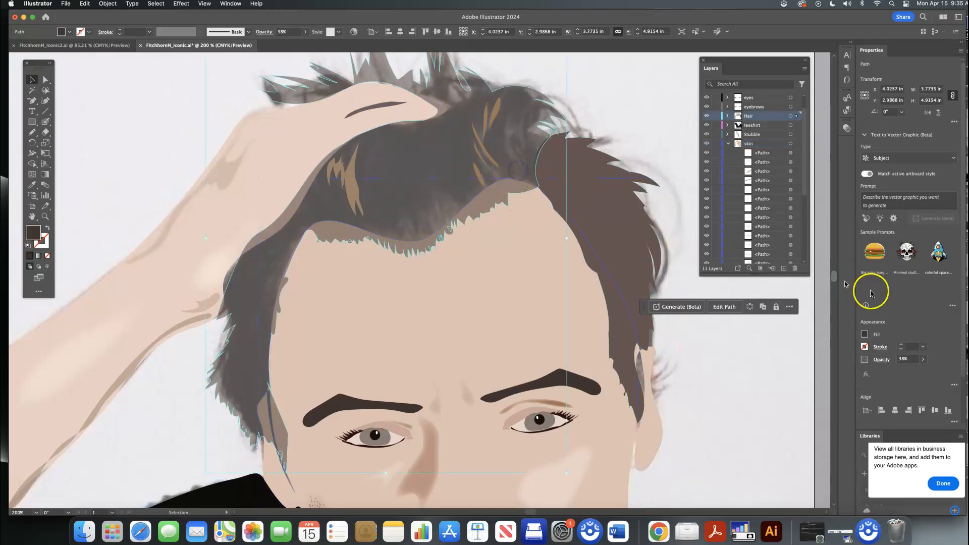
{"action": "left_click", "coordinate": [923, 360]}
{"action": "left_click_drag", "start_coordinate": [901, 370], "coordinate": [936, 372]}
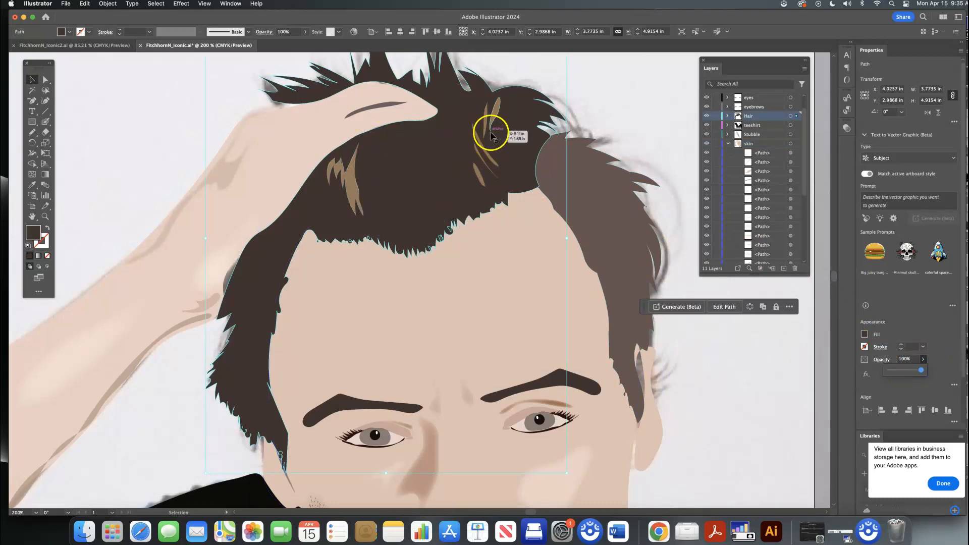
Step: Draw a long, jagged diagonal hair strand about 1.95 × 2.04 in with the Pencil tool in the empty area beside the portrait
{"action": "scroll", "coordinate": [494, 145], "scroll_direction": "right", "scroll_amount": 10}
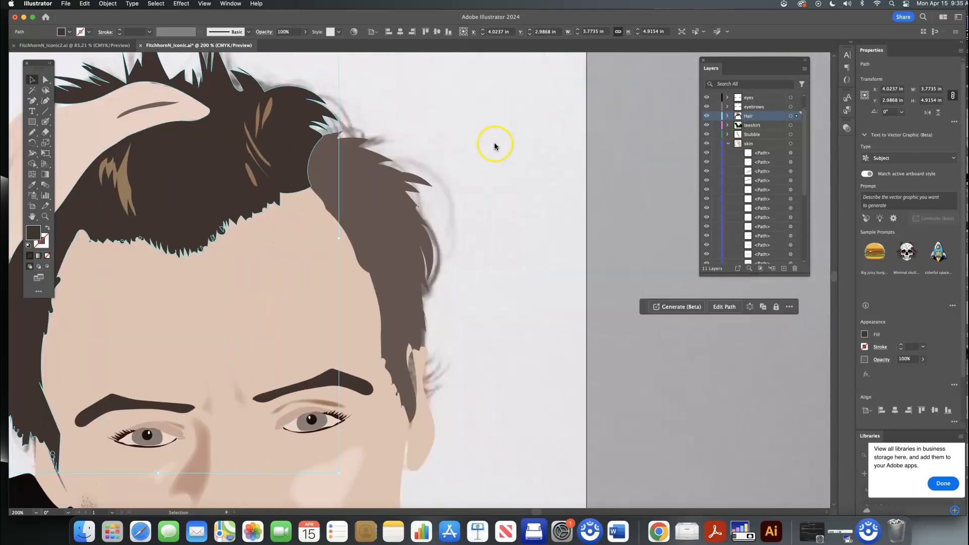
{"action": "scroll", "coordinate": [490, 147], "scroll_direction": "right", "scroll_amount": 10}
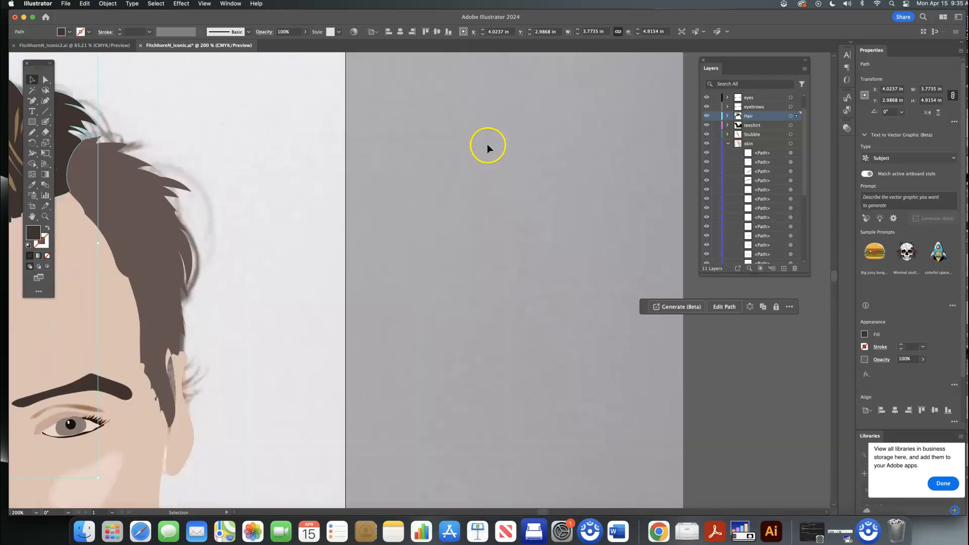
{"action": "scroll", "coordinate": [487, 144], "scroll_direction": "up", "scroll_amount": 5}
{"action": "scroll", "coordinate": [486, 144], "scroll_direction": "down", "scroll_amount": 2}
{"action": "scroll", "coordinate": [486, 145], "scroll_direction": "down", "scroll_amount": 2}
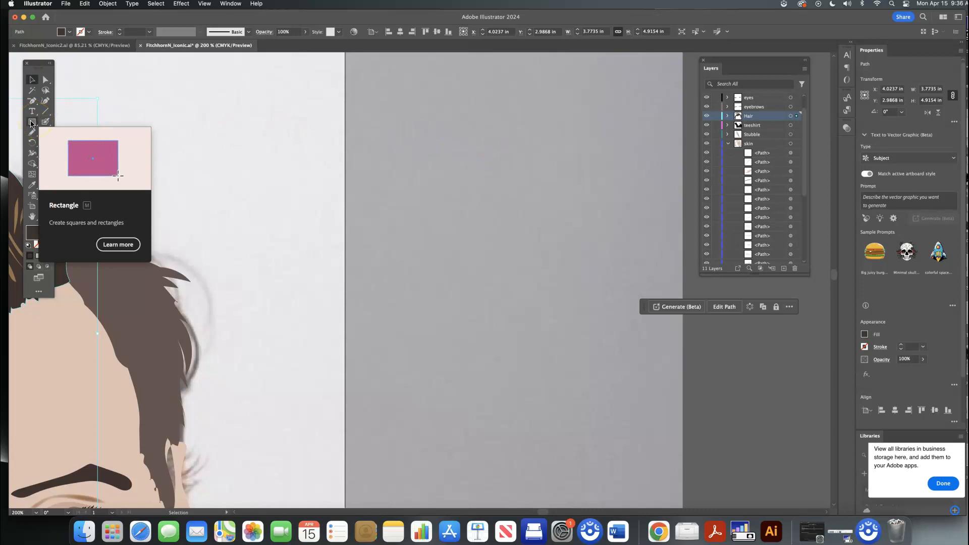
{"action": "left_click", "coordinate": [32, 135]}
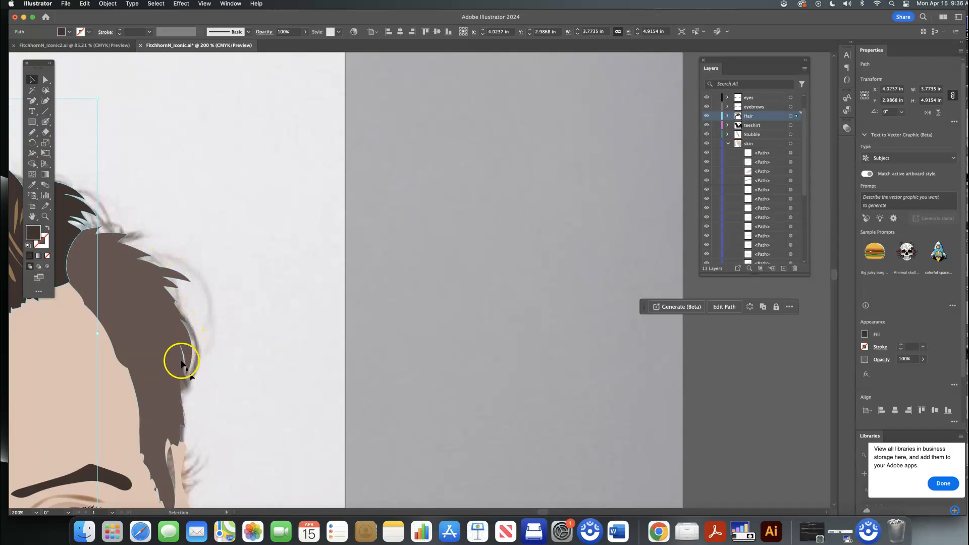
{"action": "left_click", "coordinate": [32, 133]}
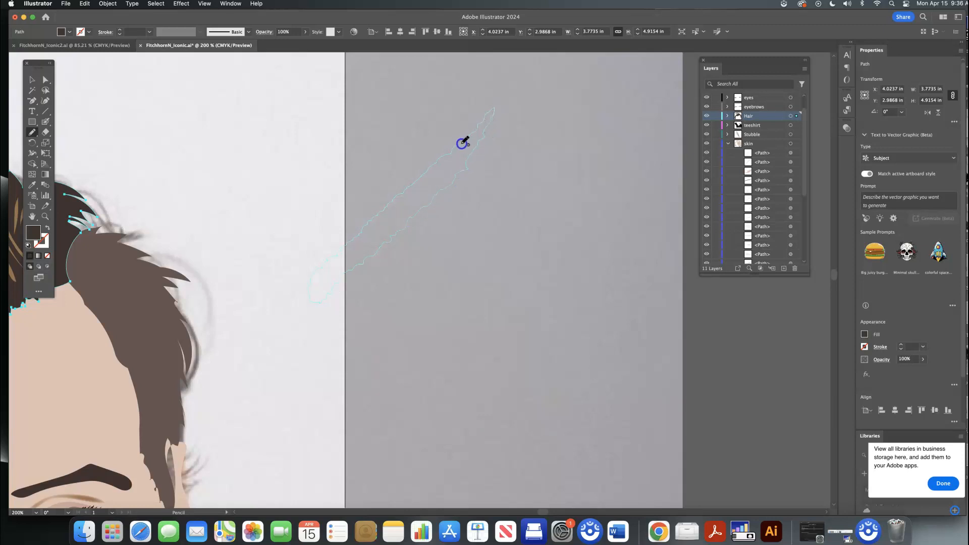
{"action": "left_click_drag", "start_coordinate": [454, 147], "coordinate": [454, 147]}
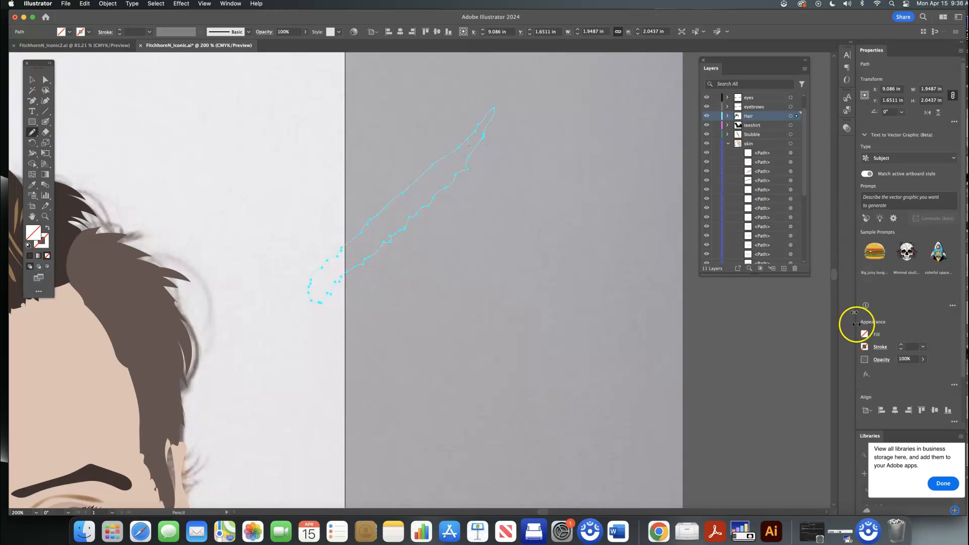
Step: Fill the long diagonal strand with a medium brown swatch
{"action": "left_click", "coordinate": [864, 334]}
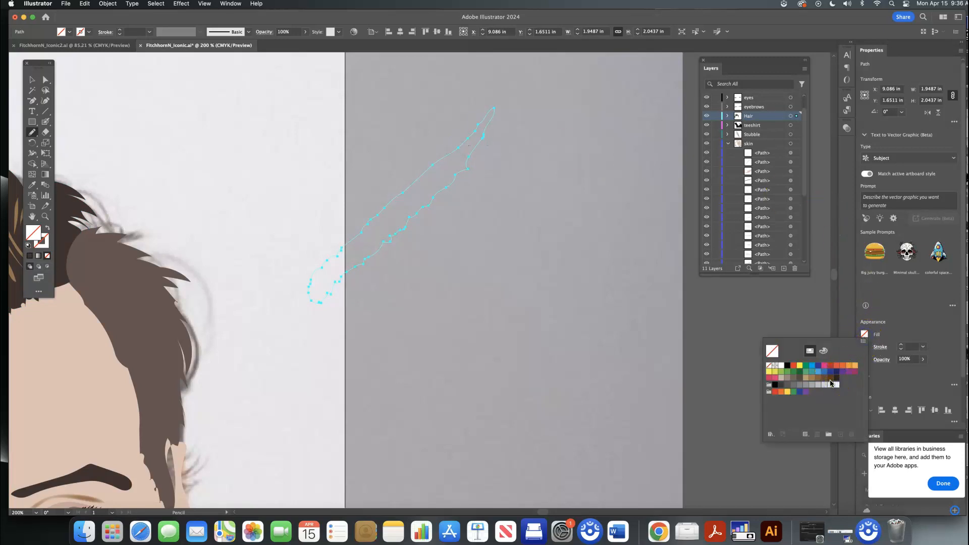
{"action": "left_click", "coordinate": [32, 80]}
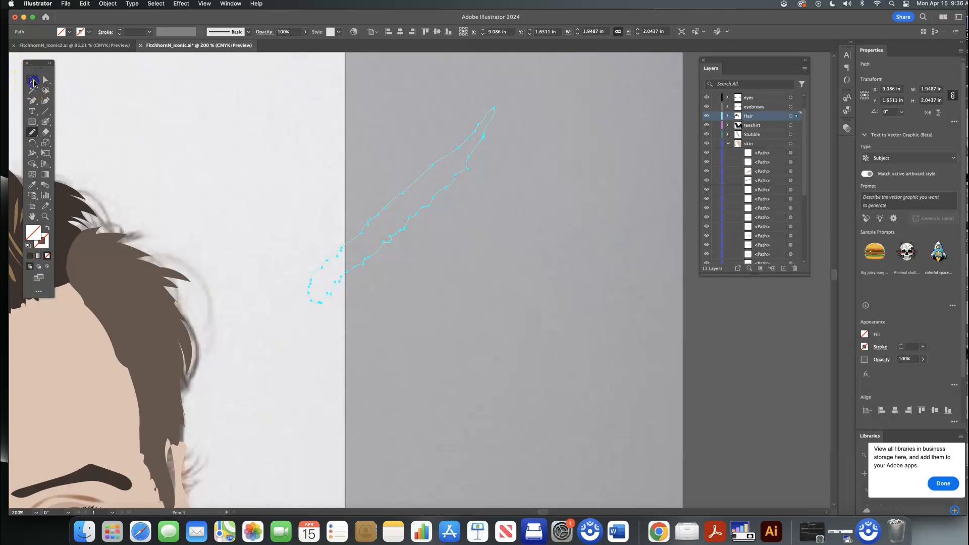
{"action": "left_click", "coordinate": [864, 335]}
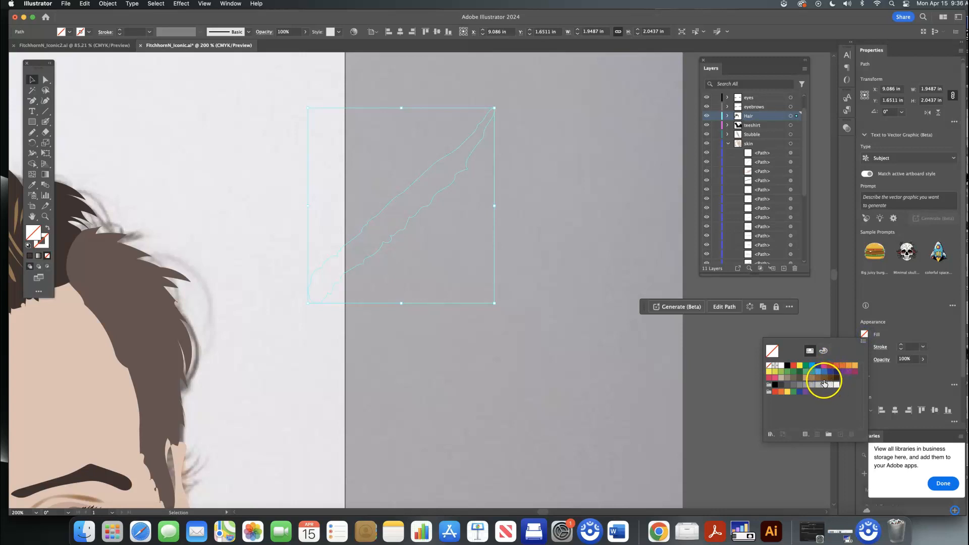
{"action": "left_click", "coordinate": [825, 379]}
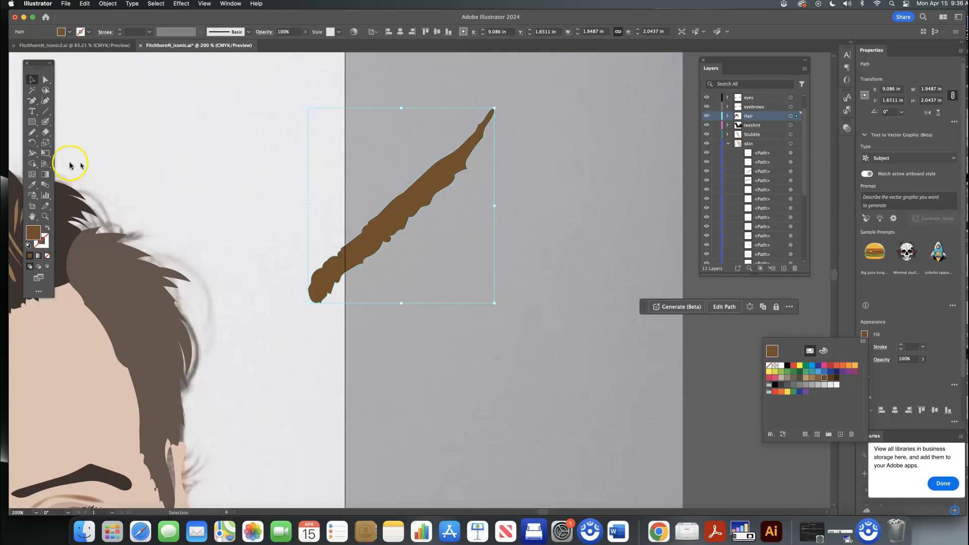
Step: Draw a thin Pencil sliver about 0.45 × 0.53 in beside the brown strand and fill it with the darkest brown swatch
{"action": "left_click", "coordinate": [33, 135]}
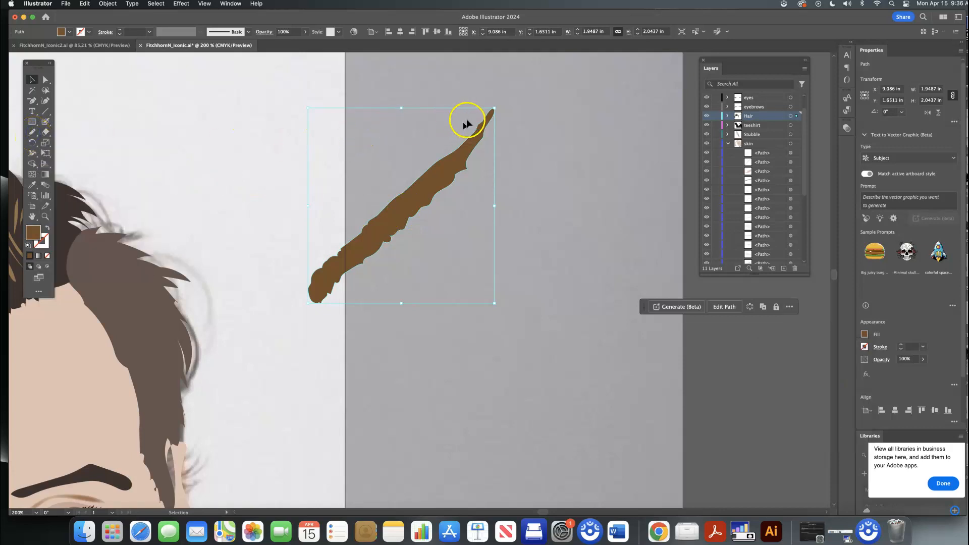
{"action": "left_click", "coordinate": [33, 133]}
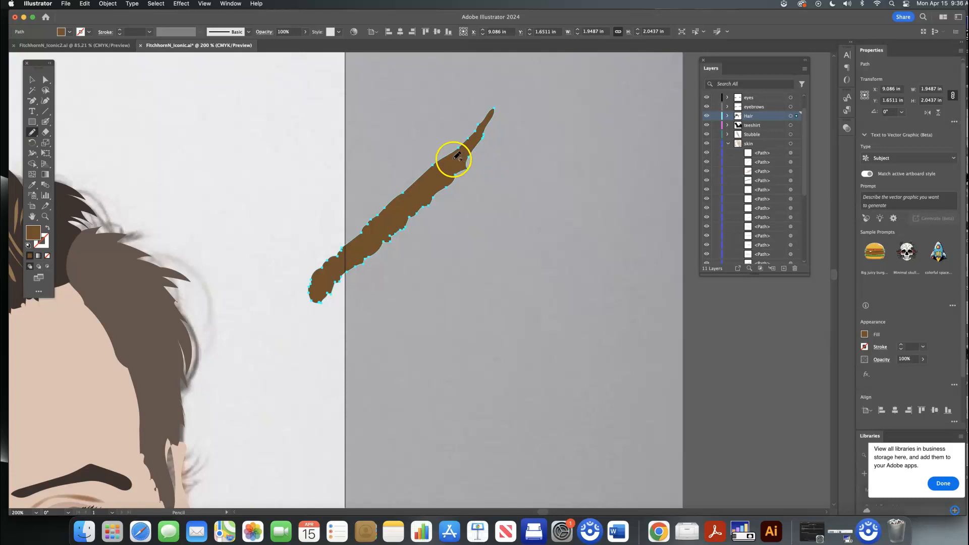
{"action": "left_click_drag", "start_coordinate": [502, 162], "coordinate": [494, 171]}
{"action": "left_click_drag", "start_coordinate": [505, 163], "coordinate": [500, 162]}
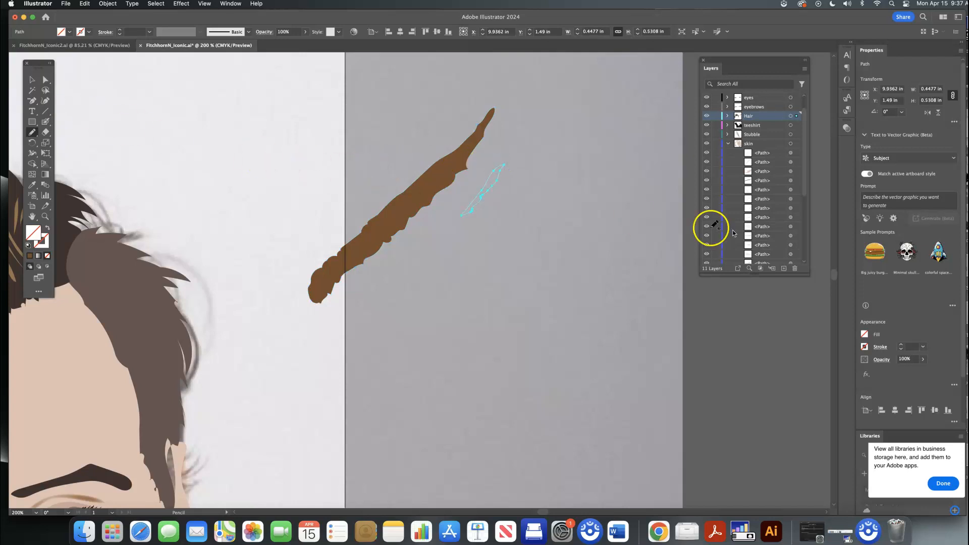
{"action": "left_click", "coordinate": [864, 334]}
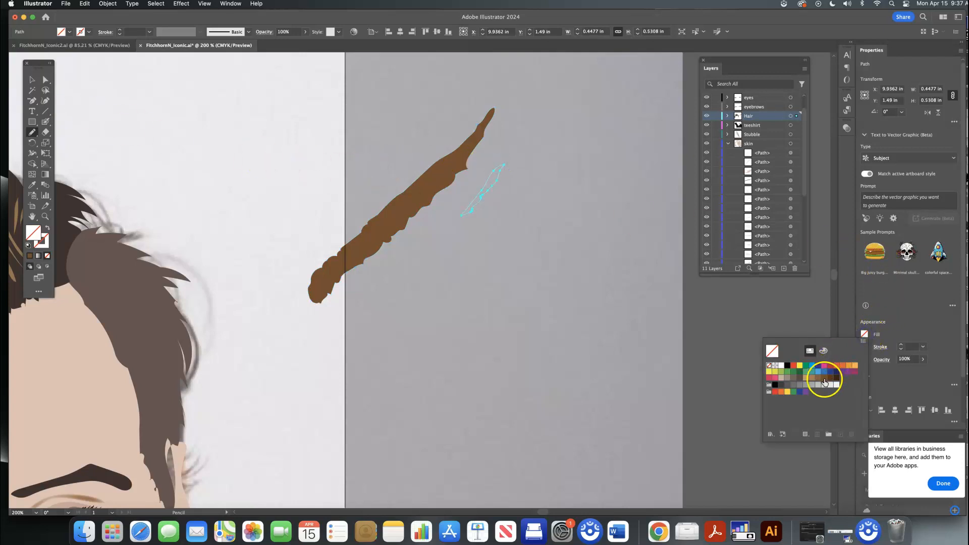
{"action": "left_click", "coordinate": [835, 378]}
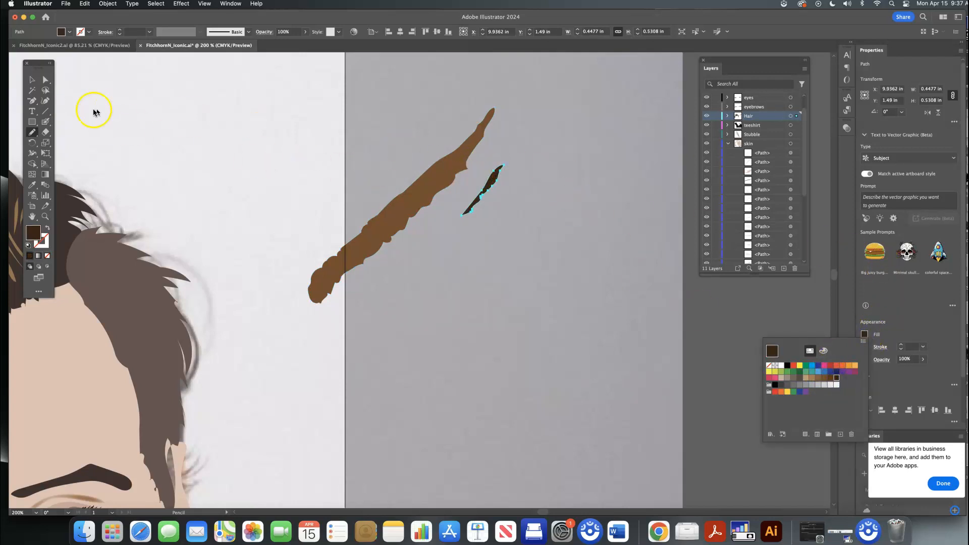
Step: Move the dark sliver onto the lower edge of the brown strand and set its opacity to 66%
{"action": "left_click", "coordinate": [33, 82]}
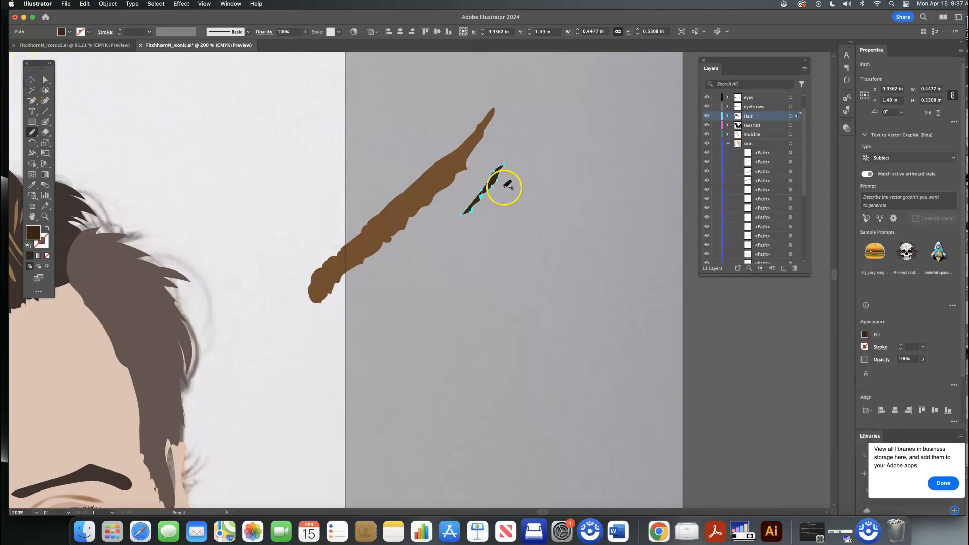
{"action": "left_click", "coordinate": [32, 80]}
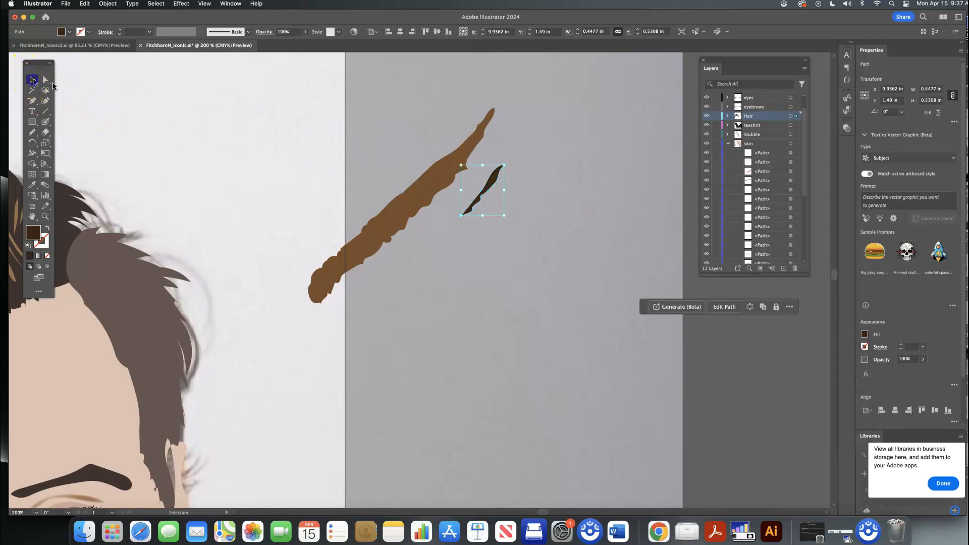
{"action": "left_click_drag", "start_coordinate": [478, 187], "coordinate": [462, 167]}
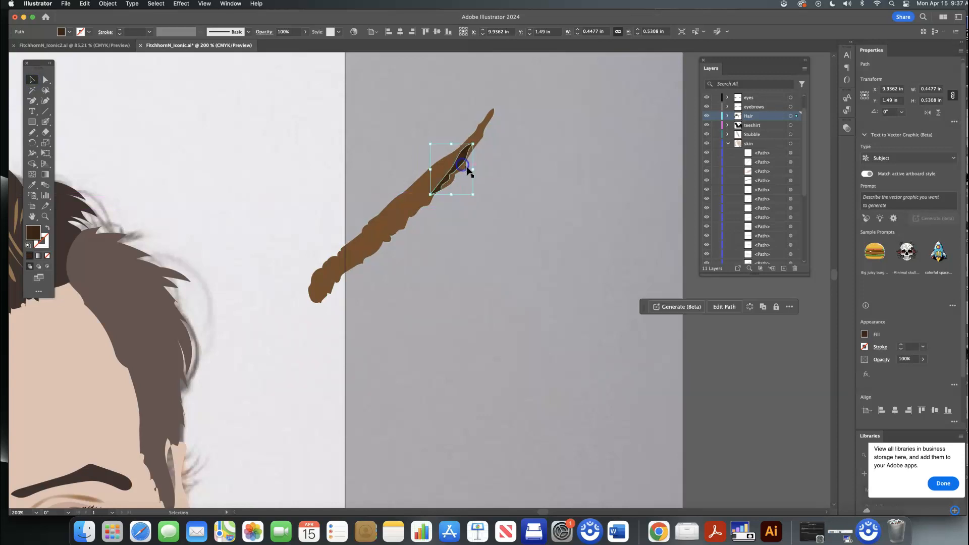
{"action": "left_click", "coordinate": [923, 359]}
{"action": "left_click_drag", "start_coordinate": [917, 372], "coordinate": [910, 372]}
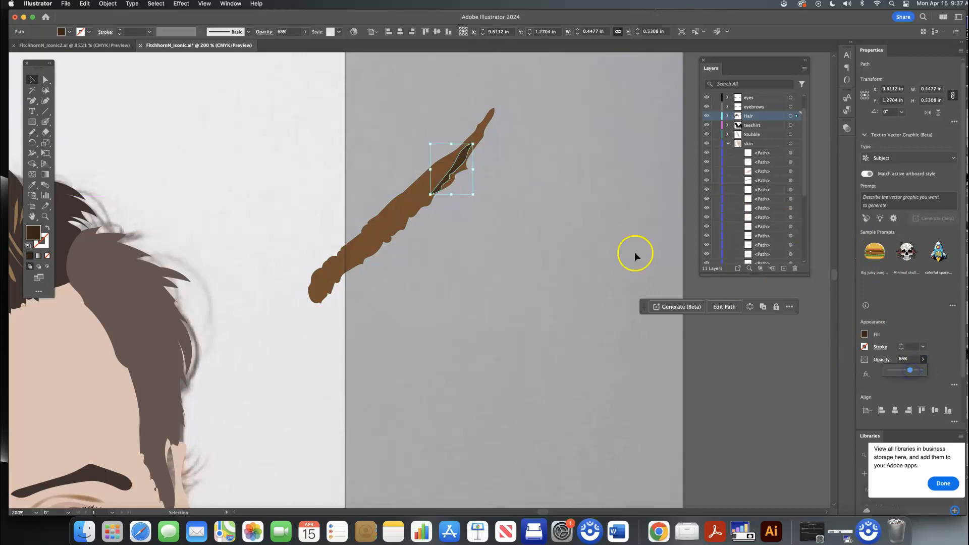
Step: Enlarge the dark sliver to about 0.56 × 0.60 in and reposition it as a shadow along the strand's lower edge
{"action": "left_click_drag", "start_coordinate": [463, 161], "coordinate": [466, 165]}
{"action": "left_click_drag", "start_coordinate": [433, 196], "coordinate": [368, 244]}
{"action": "mouse_move", "coordinate": [476, 244]}
{"action": "left_mouse_down"}
{"action": "mouse_move", "coordinate": [415, 195]}
{"action": "mouse_move", "coordinate": [448, 178]}
{"action": "left_mouse_up"}
Step: Draw a Pencil highlight about 0.34 × 0.39 in along the strand's upper edge and fill it with swatch C=35 M=60 Y=80 K=25
{"action": "left_click", "coordinate": [32, 132]}
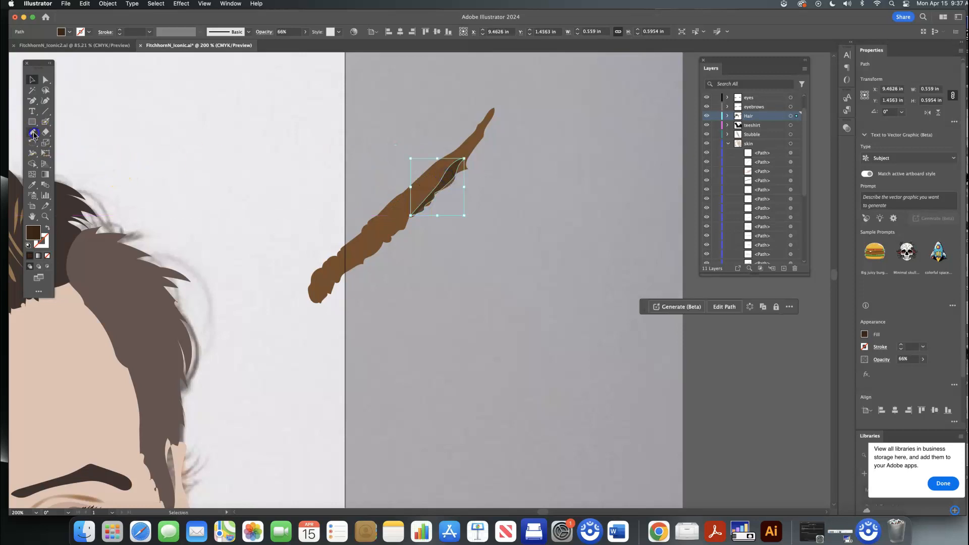
{"action": "left_click_drag", "start_coordinate": [401, 195], "coordinate": [389, 207]}
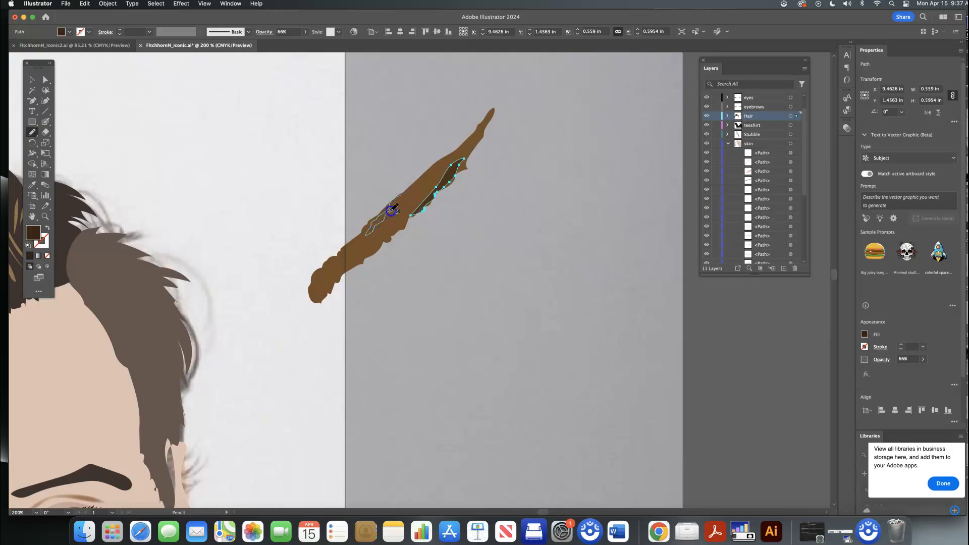
{"action": "left_click_drag", "start_coordinate": [402, 196], "coordinate": [402, 195]}
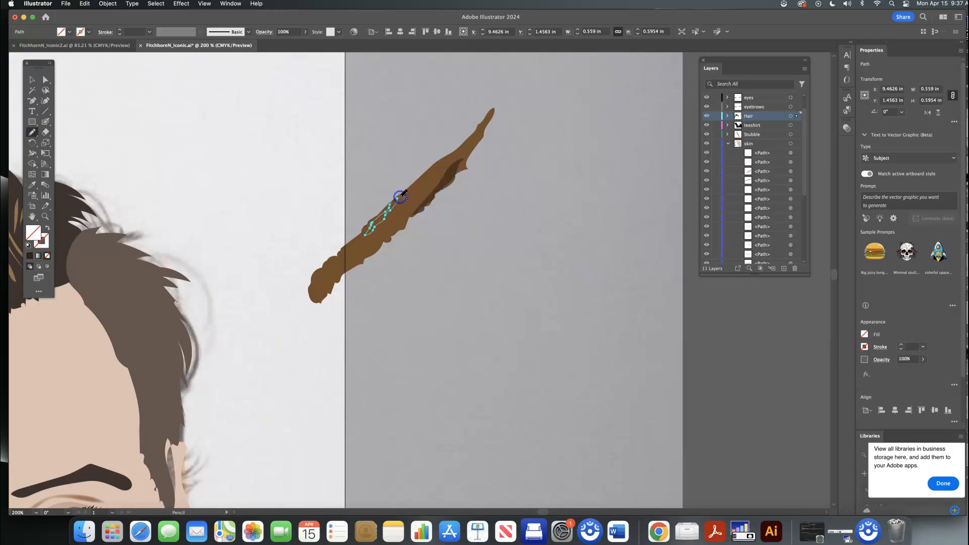
{"action": "left_click", "coordinate": [864, 334]}
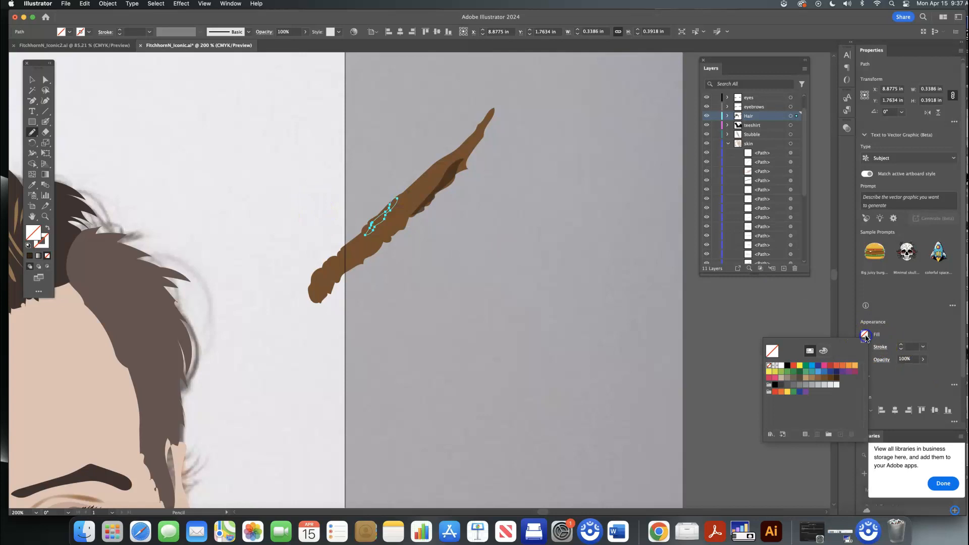
{"action": "left_click", "coordinate": [818, 379]}
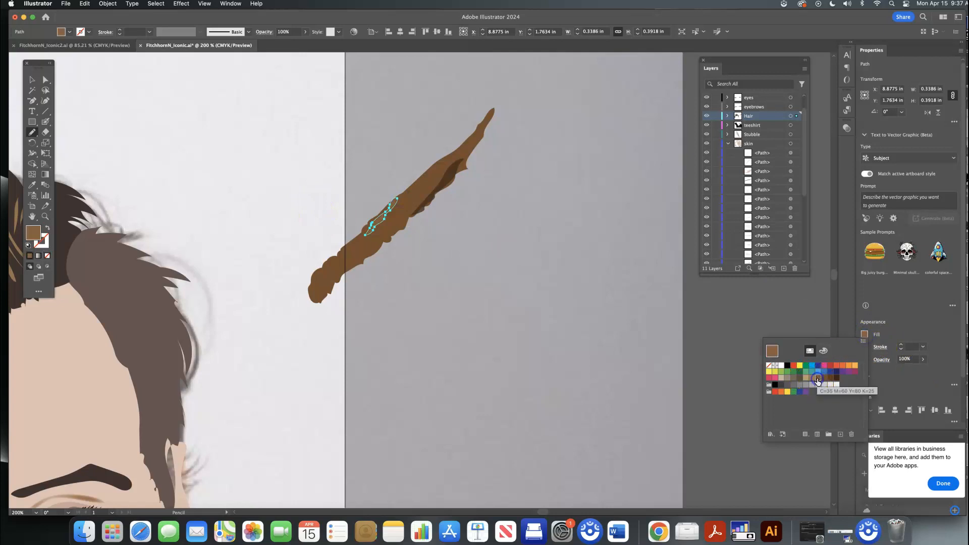
{"action": "left_click", "coordinate": [32, 79]}
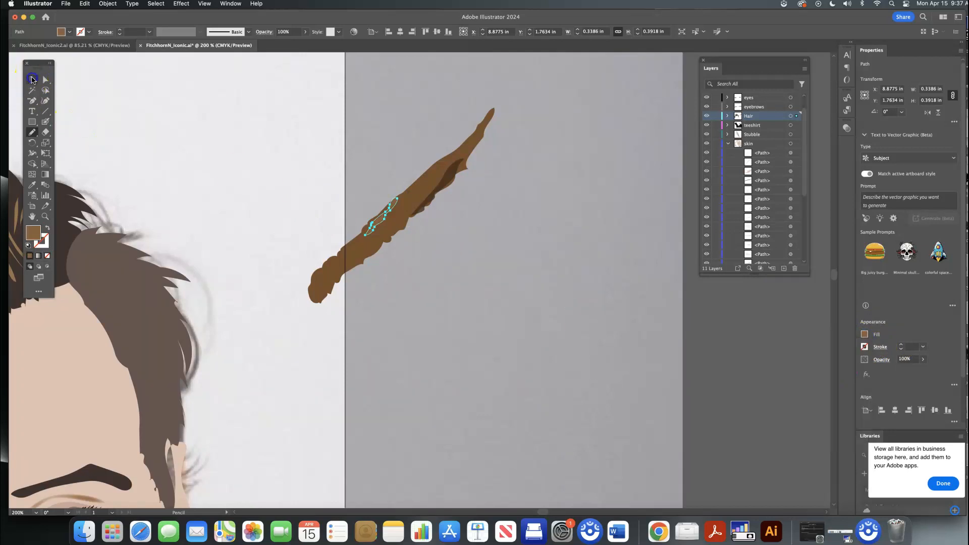
{"action": "left_click", "coordinate": [31, 79]}
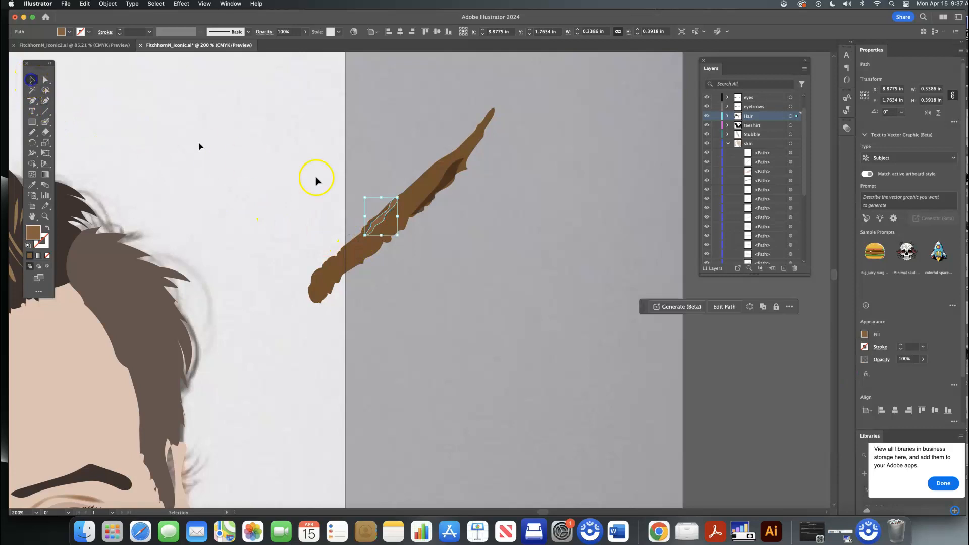
Step: Give the long brown strand a 1 pt light brown stroke
{"action": "left_click", "coordinate": [433, 183]}
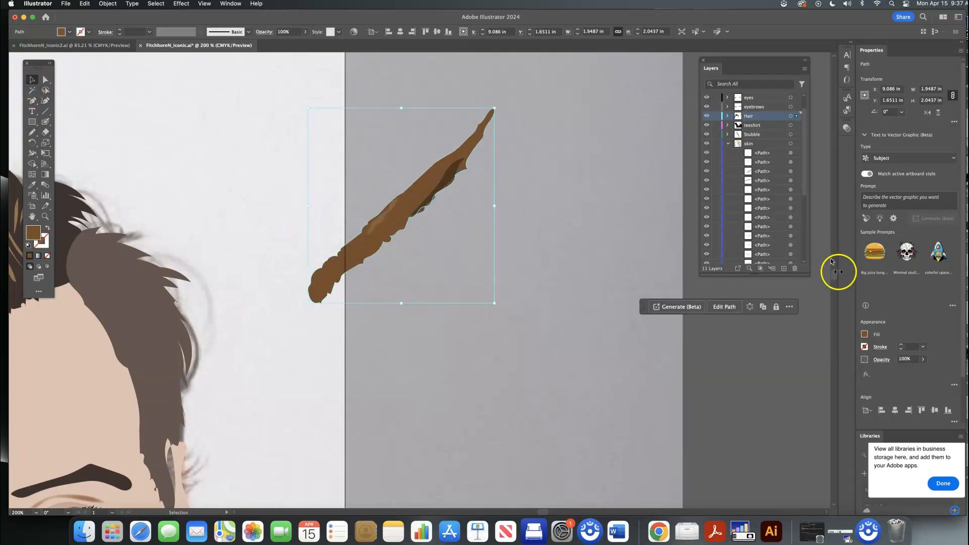
{"action": "left_click", "coordinate": [88, 33]}
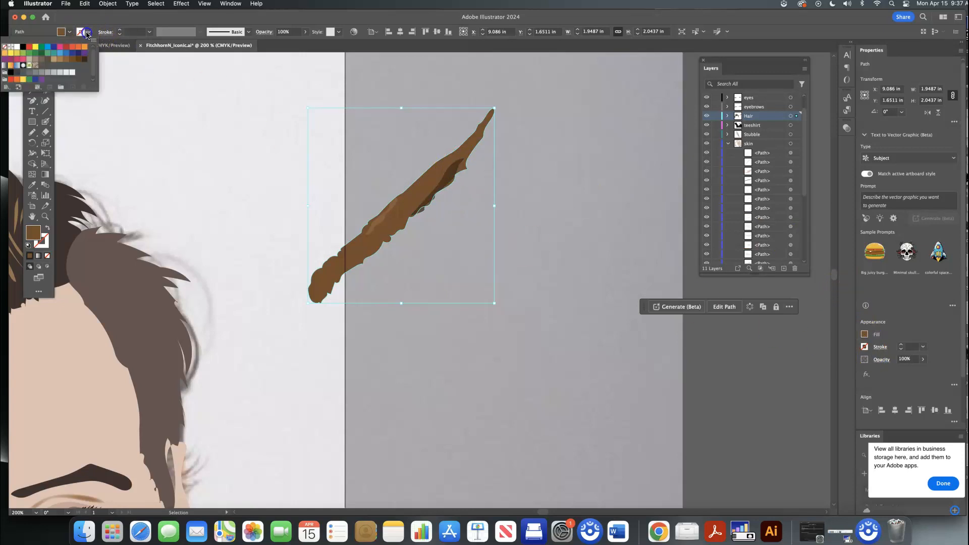
{"action": "left_click", "coordinate": [65, 59]}
Step: Open the Artistic_ChalkCharcoalPencil brush library for the strand's stroke
{"action": "left_click", "coordinate": [250, 33]}
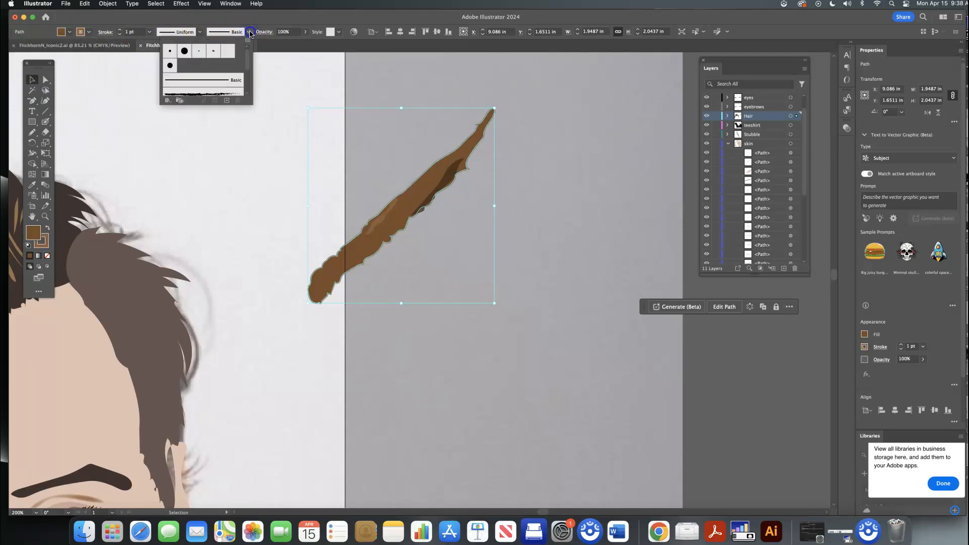
{"action": "scroll", "coordinate": [207, 86], "scroll_direction": "down", "scroll_amount": 1}
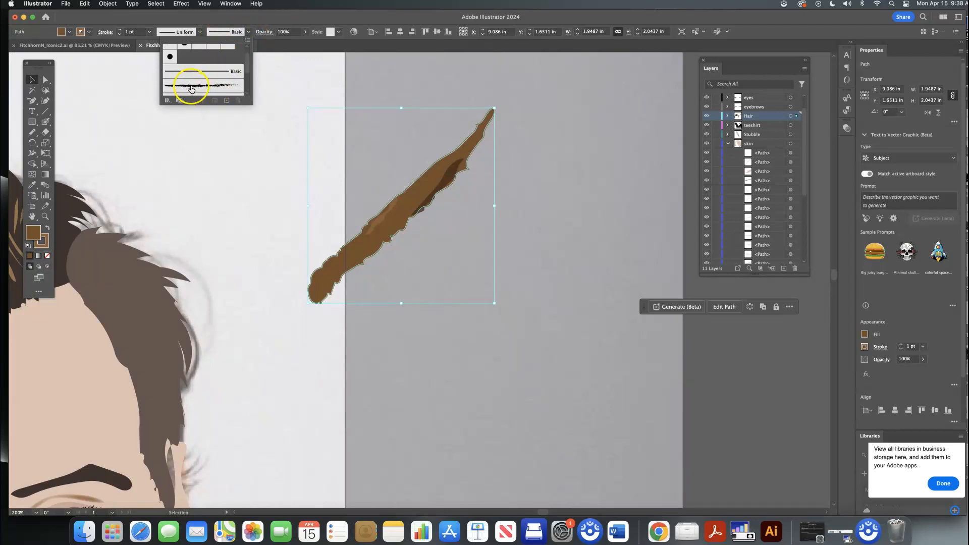
{"action": "left_click", "coordinate": [169, 101]}
{"action": "mouse_move", "coordinate": [184, 142]}
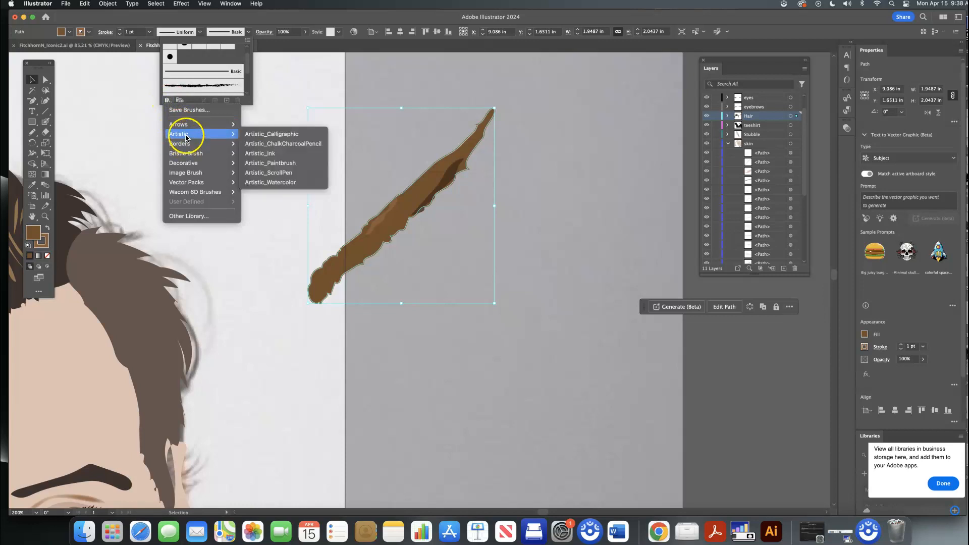
{"action": "left_click", "coordinate": [260, 144]}
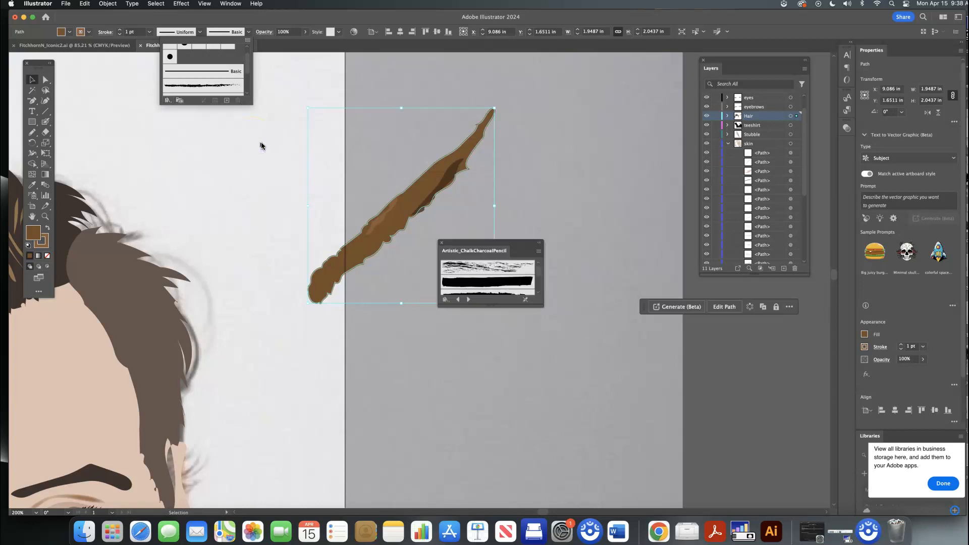
Step: Apply a tapered charcoal brush from the Artistic_ChalkCharcoalPencil library to the long brown strand's stroke
{"action": "left_click", "coordinate": [537, 273]}
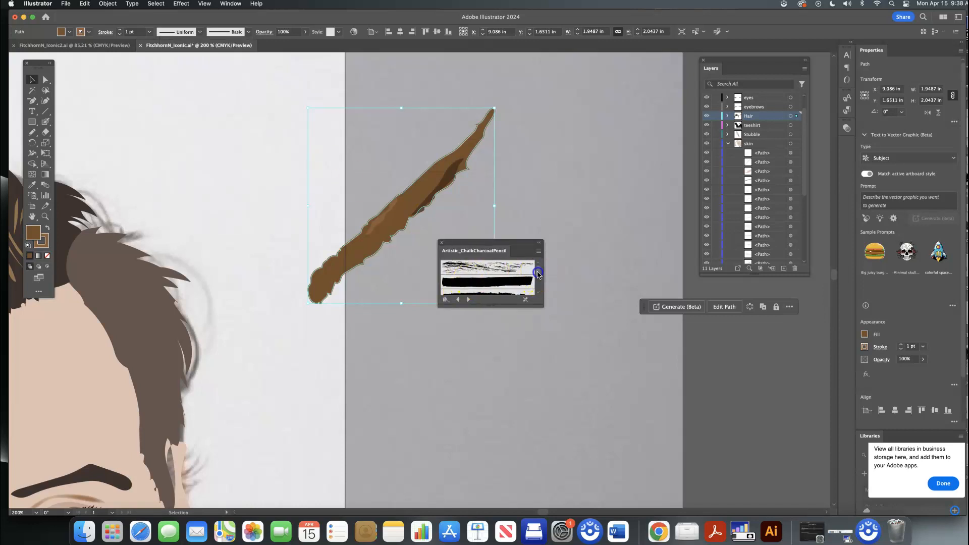
{"action": "left_click", "coordinate": [538, 276]}
{"action": "left_click", "coordinate": [537, 276]}
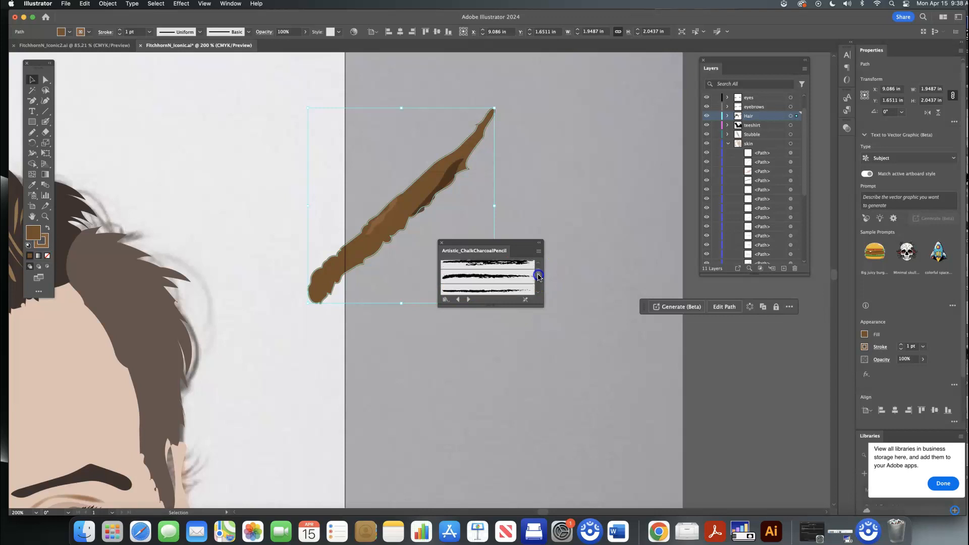
{"action": "left_click", "coordinate": [502, 289]}
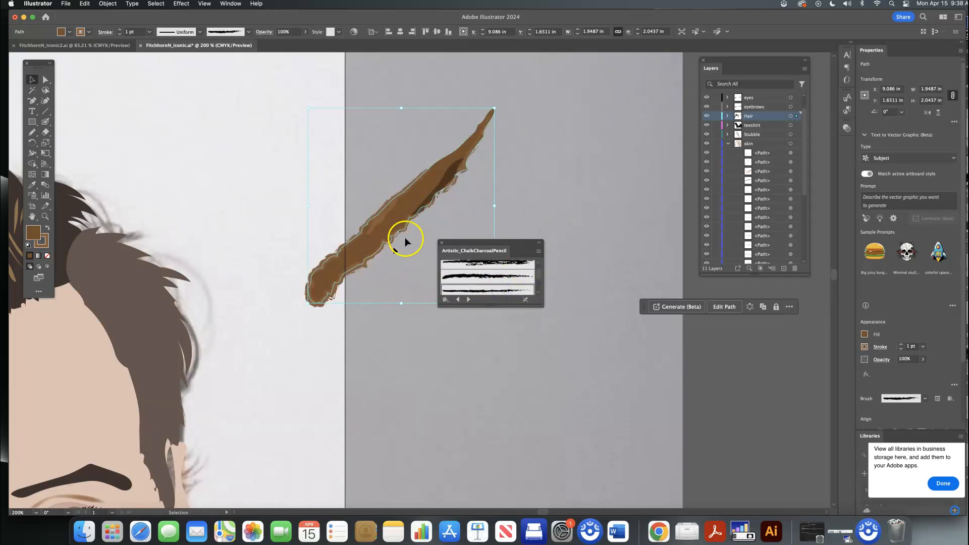
{"action": "left_click", "coordinate": [446, 211]}
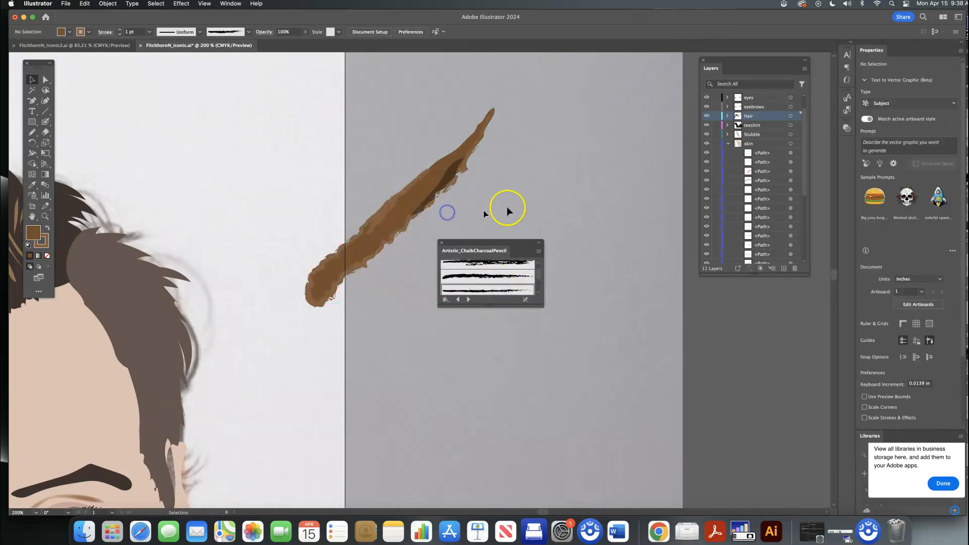
{"action": "left_click", "coordinate": [445, 184]}
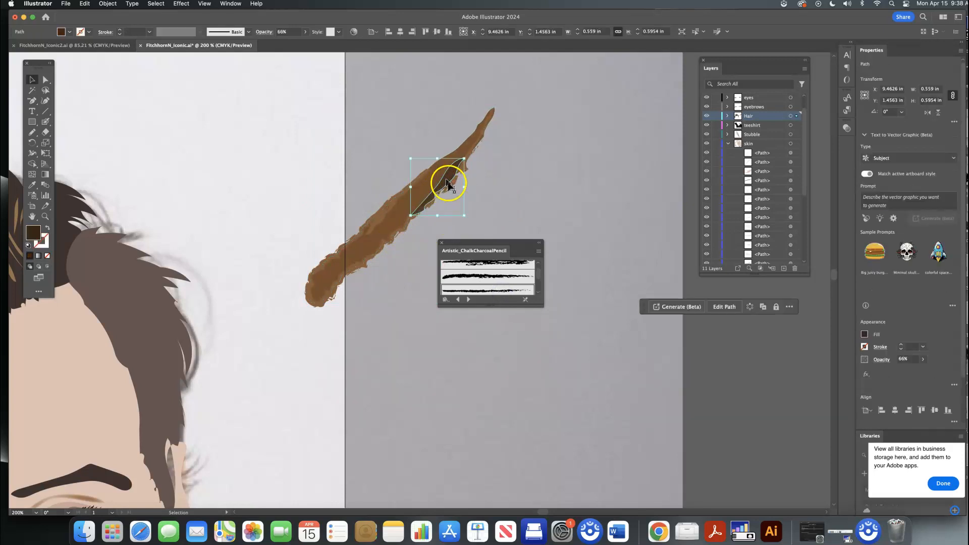
{"action": "left_click", "coordinate": [402, 253]}
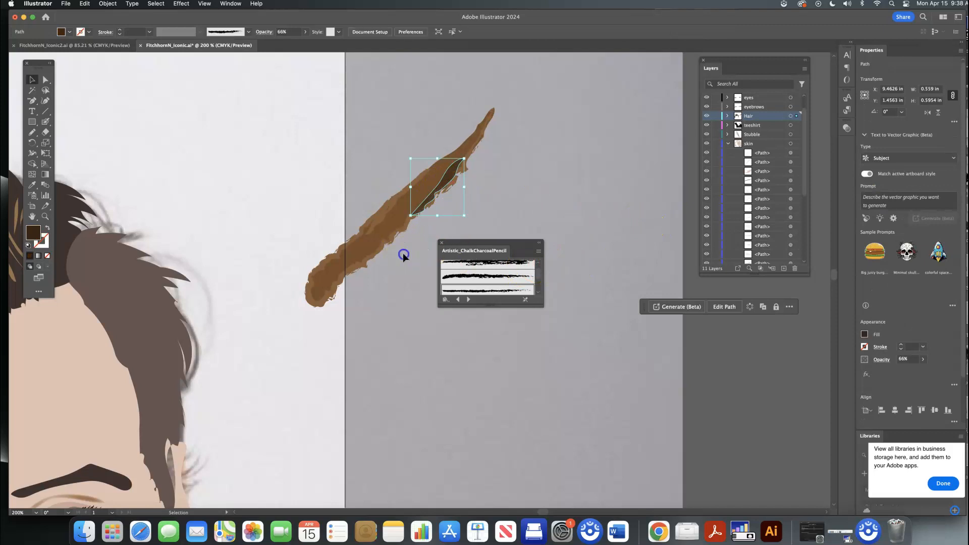
Step: Draw a ladder of short crossing Pencil curves beside the strand, about 0.60 × 0.87 in overall
{"action": "left_click", "coordinate": [32, 132]}
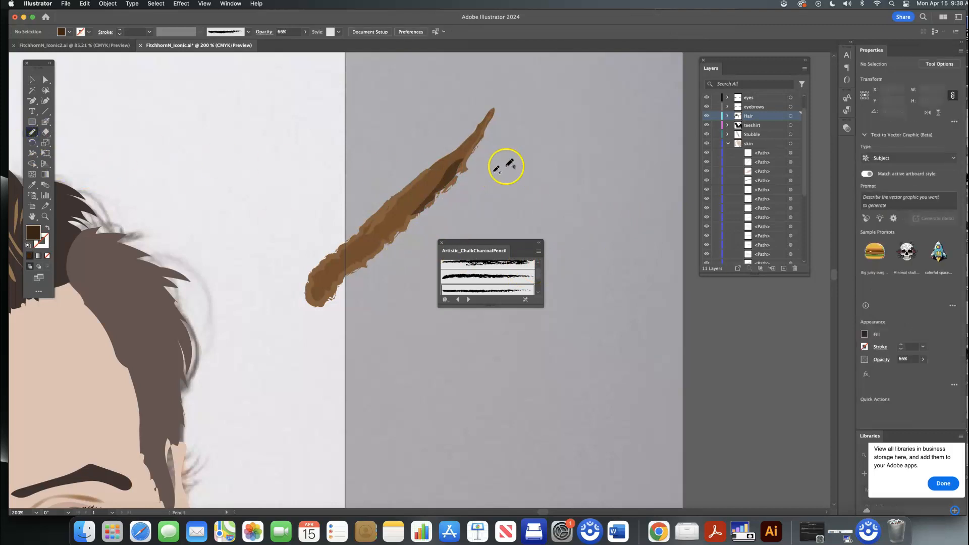
{"action": "mouse_move", "coordinate": [531, 147]}
{"action": "left_mouse_down"}
{"action": "mouse_move", "coordinate": [510, 165]}
{"action": "mouse_move", "coordinate": [528, 167]}
{"action": "left_mouse_up"}
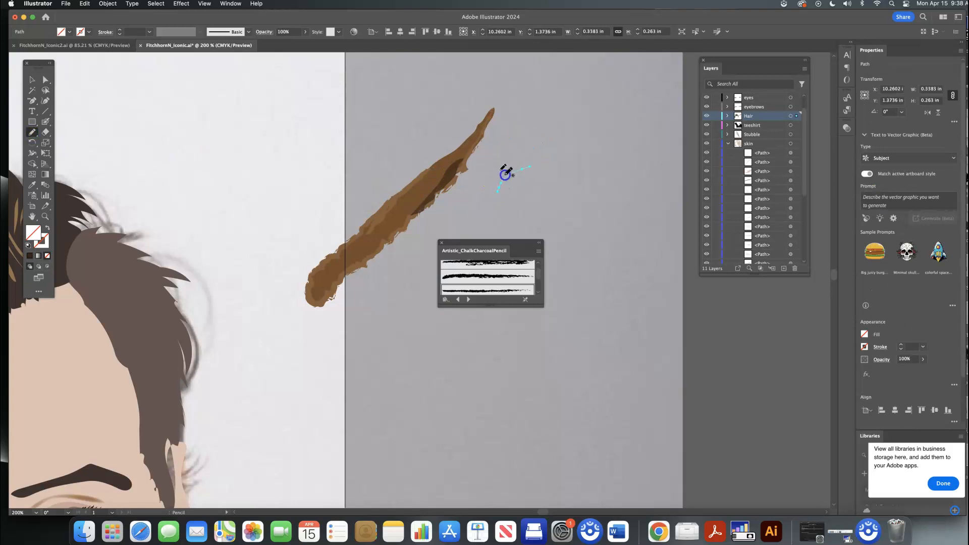
{"action": "left_click_drag", "start_coordinate": [514, 207], "coordinate": [499, 170]}
{"action": "left_click_drag", "start_coordinate": [510, 208], "coordinate": [476, 228]}
Step: Select all the short crossing curves and give them a 1 pt light brown stroke
{"action": "left_click", "coordinate": [32, 81]}
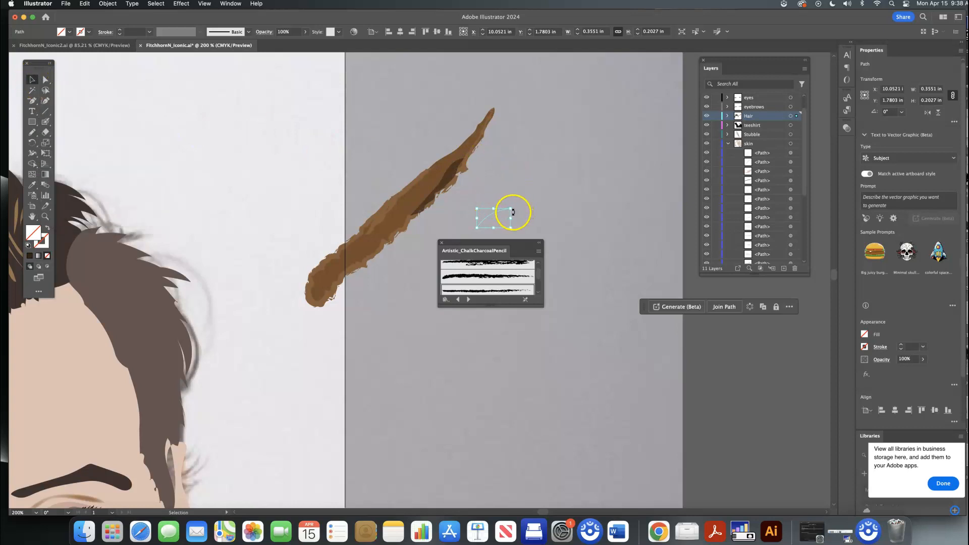
{"action": "left_click_drag", "start_coordinate": [501, 216], "coordinate": [502, 200]}
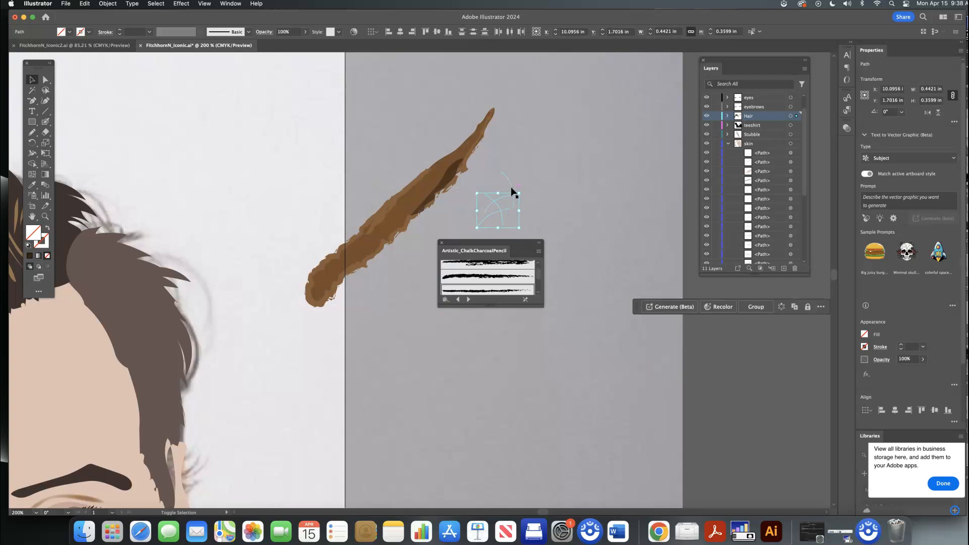
{"action": "left_click_drag", "start_coordinate": [504, 188], "coordinate": [500, 188]}
{"action": "left_click", "coordinate": [89, 34]}
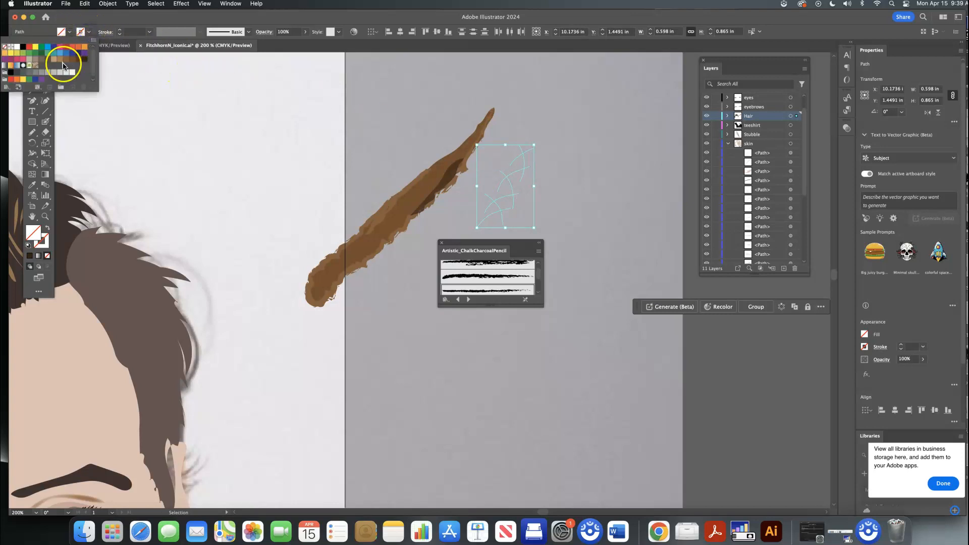
{"action": "left_click", "coordinate": [60, 61]}
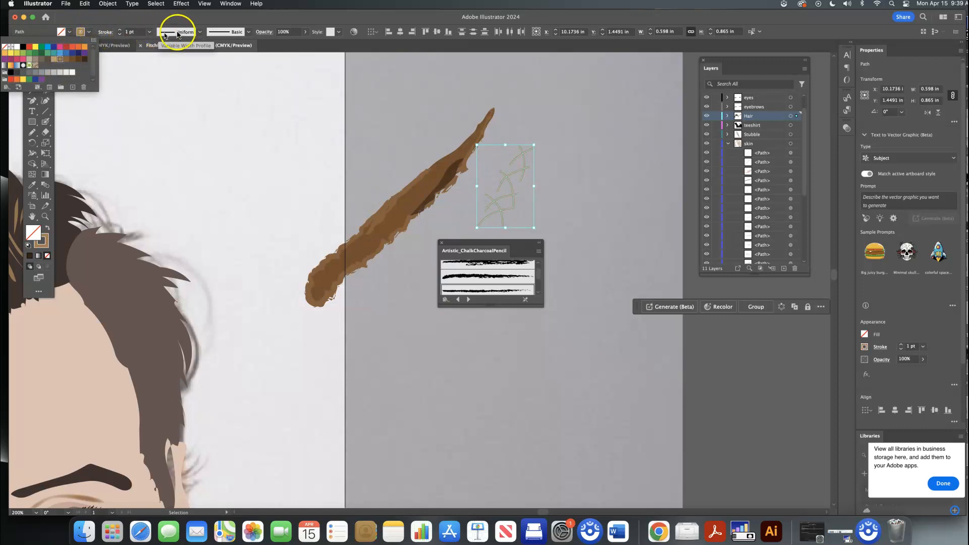
Step: Try Width Profile 1 on the crossing curves and apply the Charcoal - Feather brush to them
{"action": "left_click", "coordinate": [200, 33]}
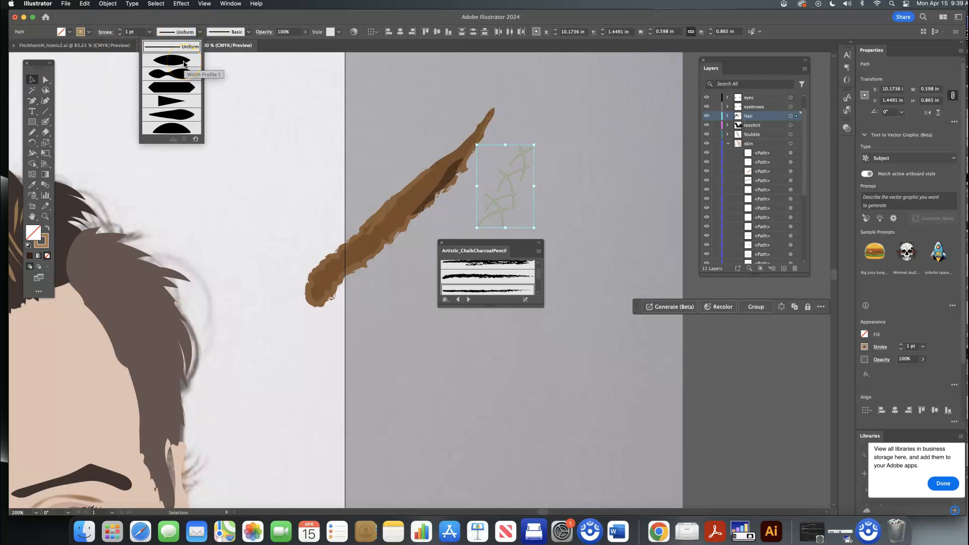
{"action": "left_click", "coordinate": [185, 63]}
{"action": "left_click", "coordinate": [245, 31]}
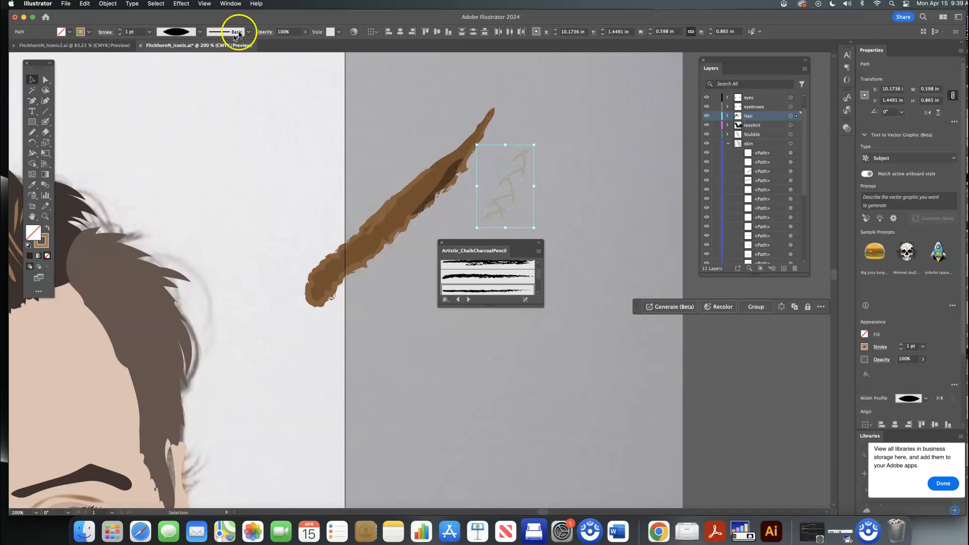
{"action": "left_click", "coordinate": [224, 65]}
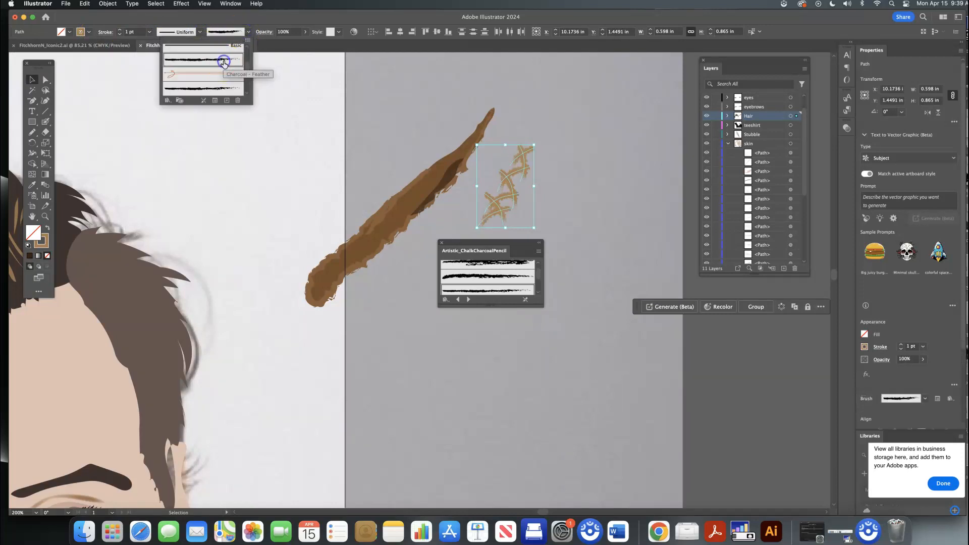
{"action": "left_click", "coordinate": [33, 79]}
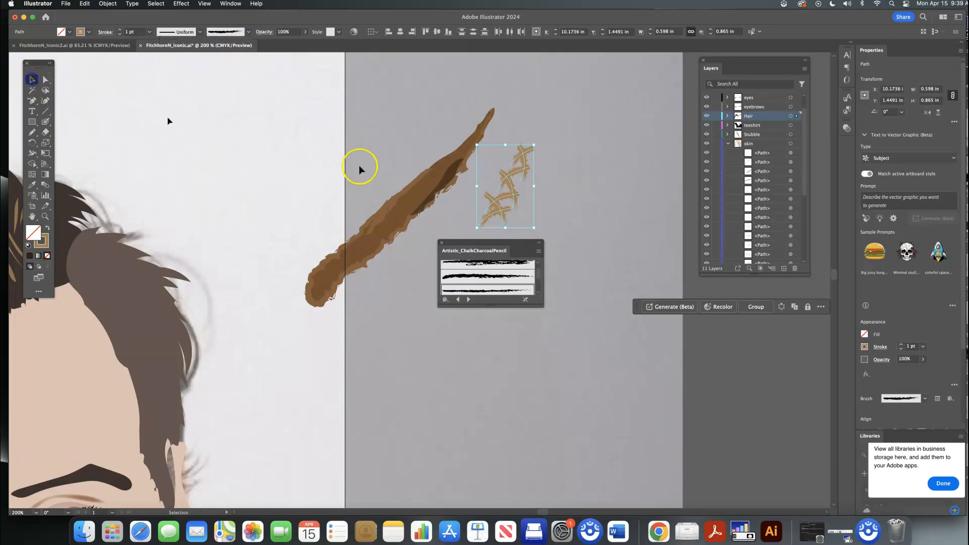
Step: Select all the textured crossing curves beside the strand and group them
{"action": "left_click", "coordinate": [550, 196]}
{"action": "mouse_move", "coordinate": [513, 190]}
{"action": "left_mouse_down"}
{"action": "mouse_move", "coordinate": [406, 217]}
{"action": "mouse_move", "coordinate": [505, 190]}
{"action": "left_mouse_up"}
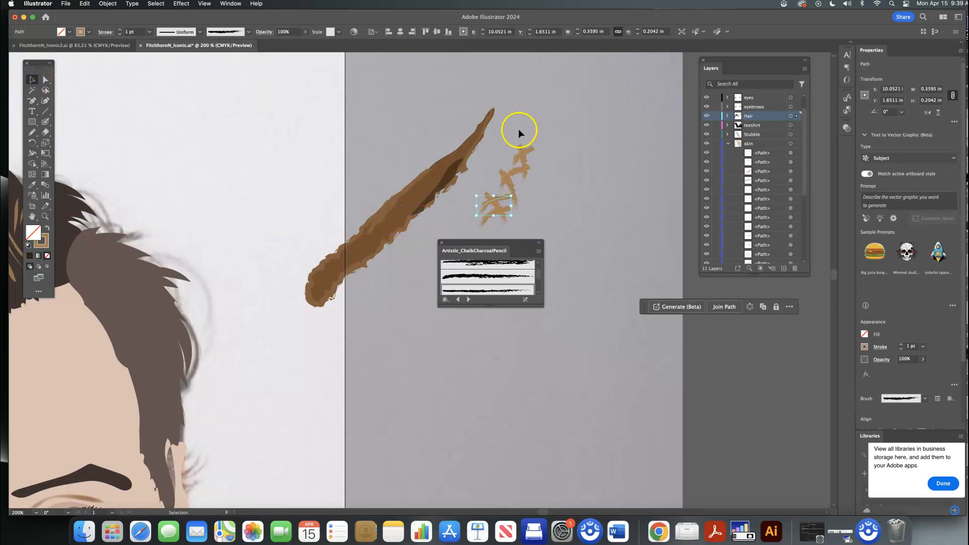
{"action": "left_click_drag", "start_coordinate": [498, 230], "coordinate": [496, 232]}
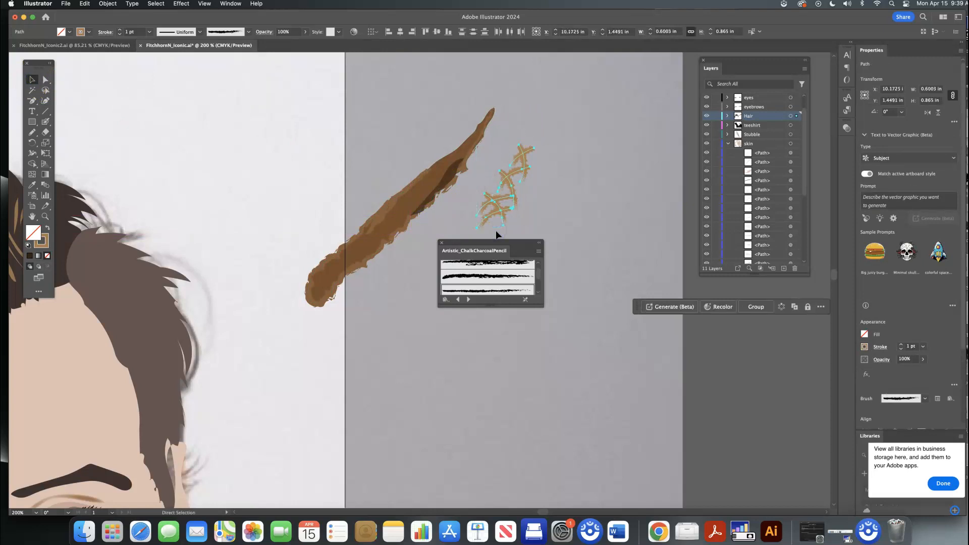
{"action": "key", "text": "super+g"}
Step: Paste a copy of the textured group onto the strand's middle and rotate it to about 347° to follow the strand
{"action": "key", "text": "a"}
{"action": "key", "text": "super+c"}
{"action": "key", "text": "super+v"}
{"action": "left_click_drag", "start_coordinate": [423, 268], "coordinate": [394, 214]}
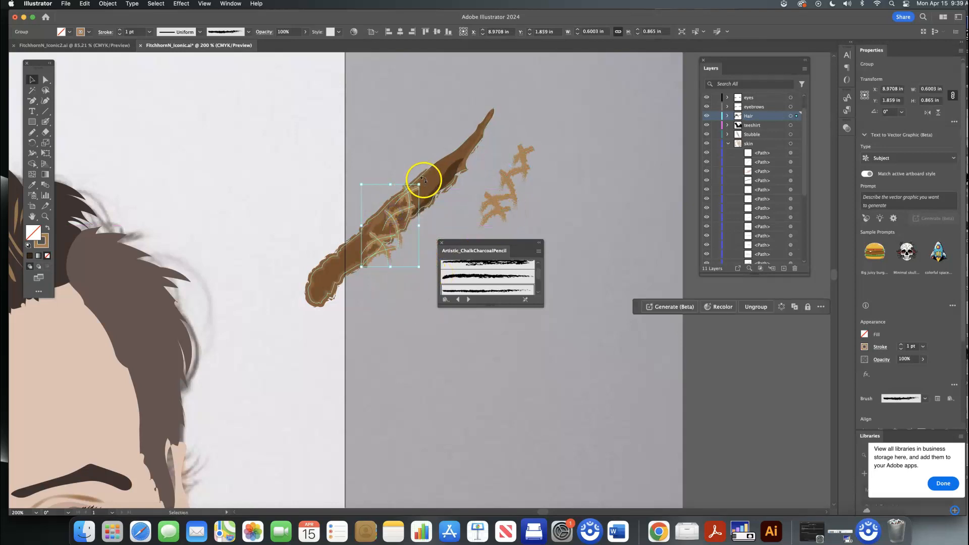
{"action": "mouse_move", "coordinate": [420, 182]}
{"action": "left_mouse_down"}
{"action": "mouse_move", "coordinate": [433, 188]}
{"action": "mouse_move", "coordinate": [400, 205]}
{"action": "left_mouse_up"}
Step: Shrink the original textured group to about 0.44 × 0.78 in, rotate it onto the strand's upper part, and shift the copy down the strand
{"action": "left_click", "coordinate": [505, 194]}
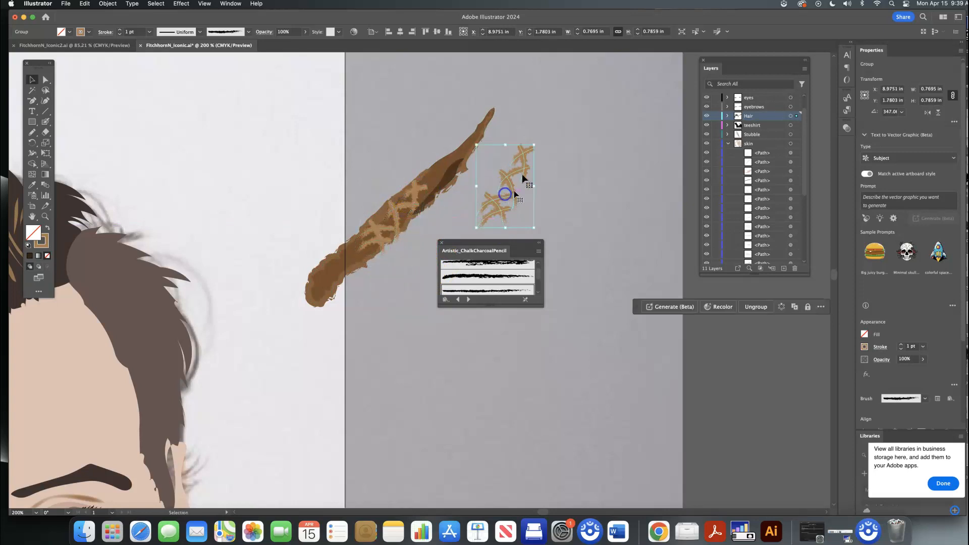
{"action": "left_click_drag", "start_coordinate": [534, 222], "coordinate": [519, 219]}
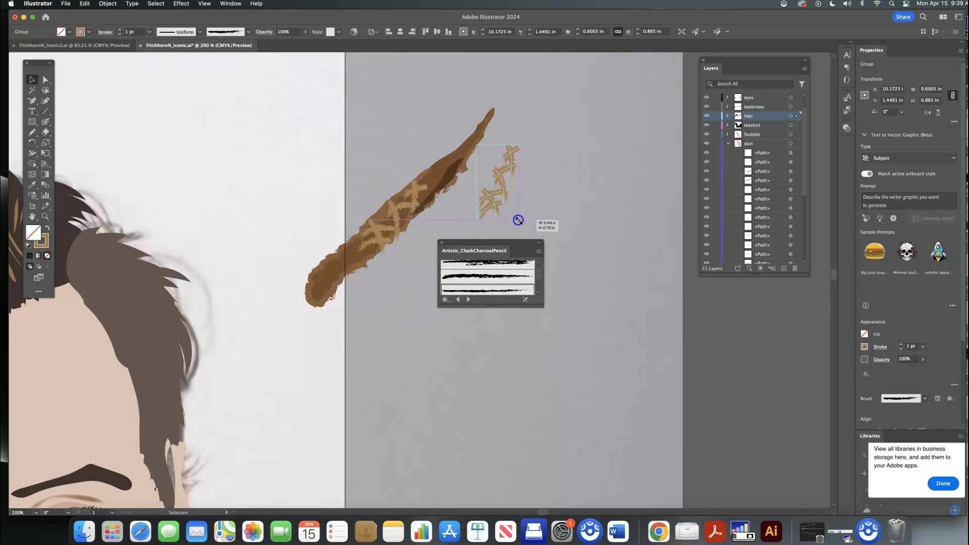
{"action": "mouse_move", "coordinate": [522, 140]}
{"action": "left_mouse_down"}
{"action": "mouse_move", "coordinate": [535, 155]}
{"action": "mouse_move", "coordinate": [438, 168]}
{"action": "mouse_move", "coordinate": [444, 162]}
{"action": "left_mouse_up"}
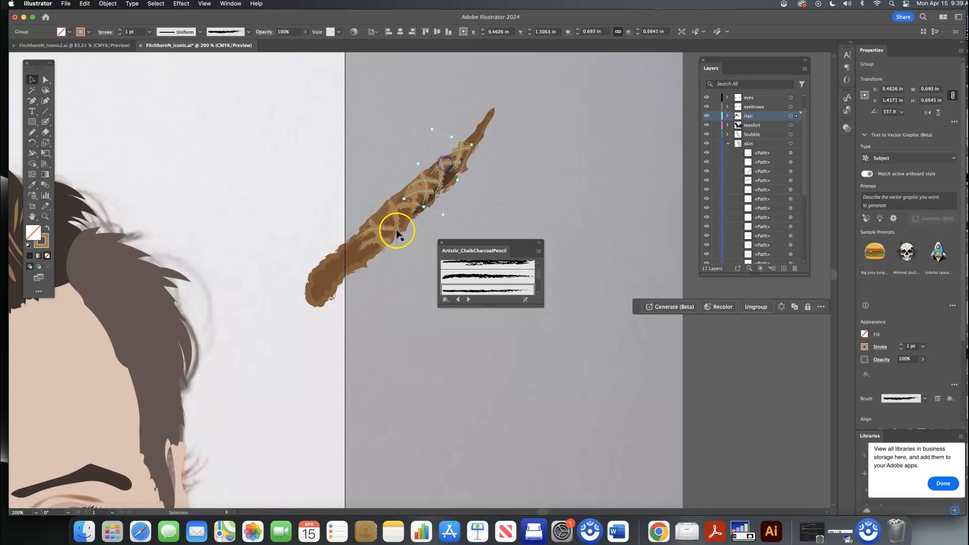
{"action": "left_click_drag", "start_coordinate": [397, 220], "coordinate": [391, 223]}
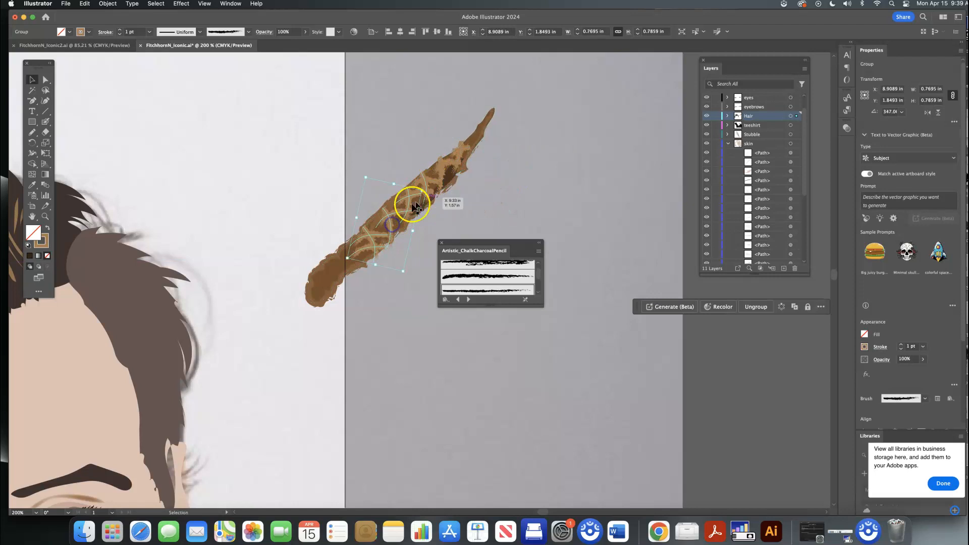
Step: Close the Artistic_ChalkCharcoalPencil library and make the skin layer active for work on the portrait's lower face
{"action": "scroll", "coordinate": [421, 223], "scroll_direction": "down", "scroll_amount": 3}
{"action": "scroll", "coordinate": [420, 223], "scroll_direction": "left", "scroll_amount": 3}
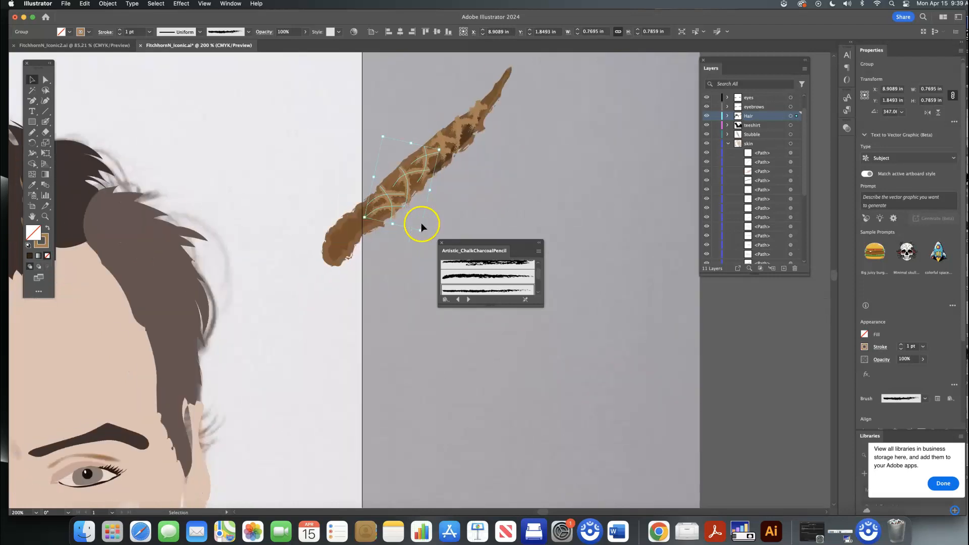
{"action": "scroll", "coordinate": [422, 223], "scroll_direction": "left", "scroll_amount": 4}
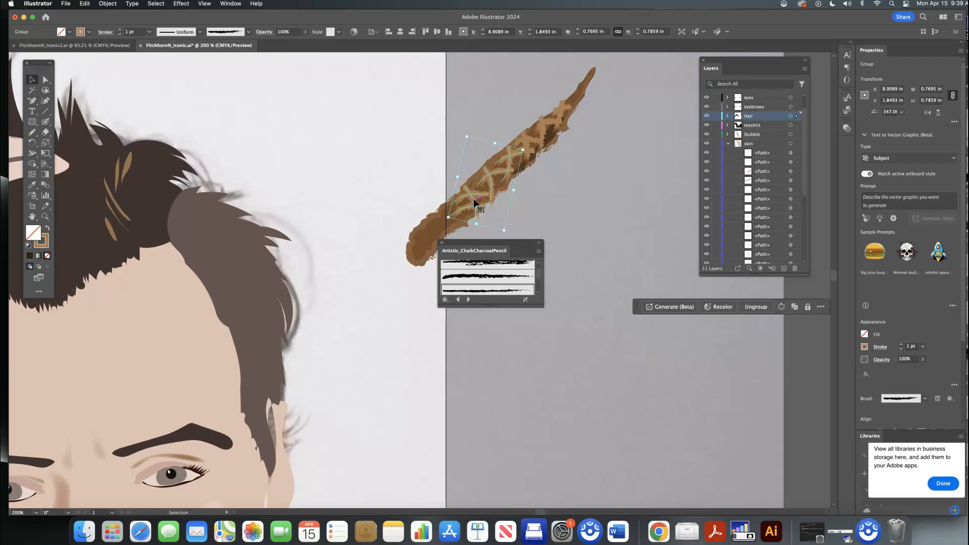
{"action": "scroll", "coordinate": [474, 202], "scroll_direction": "left", "scroll_amount": 3}
{"action": "scroll", "coordinate": [474, 203], "scroll_direction": "down", "scroll_amount": 3}
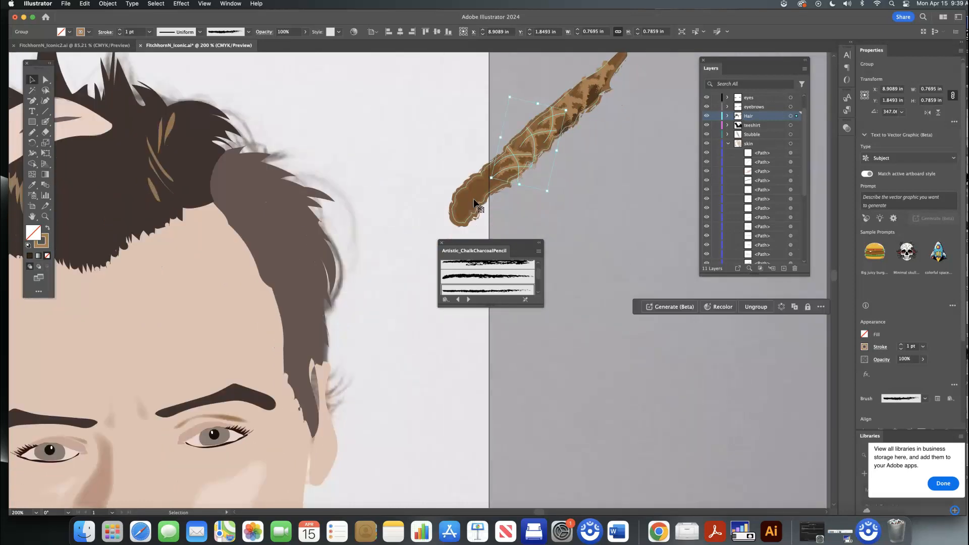
{"action": "scroll", "coordinate": [475, 202], "scroll_direction": "down", "scroll_amount": 1}
{"action": "scroll", "coordinate": [474, 203], "scroll_direction": "left", "scroll_amount": 10}
{"action": "scroll", "coordinate": [474, 202], "scroll_direction": "down", "scroll_amount": 15}
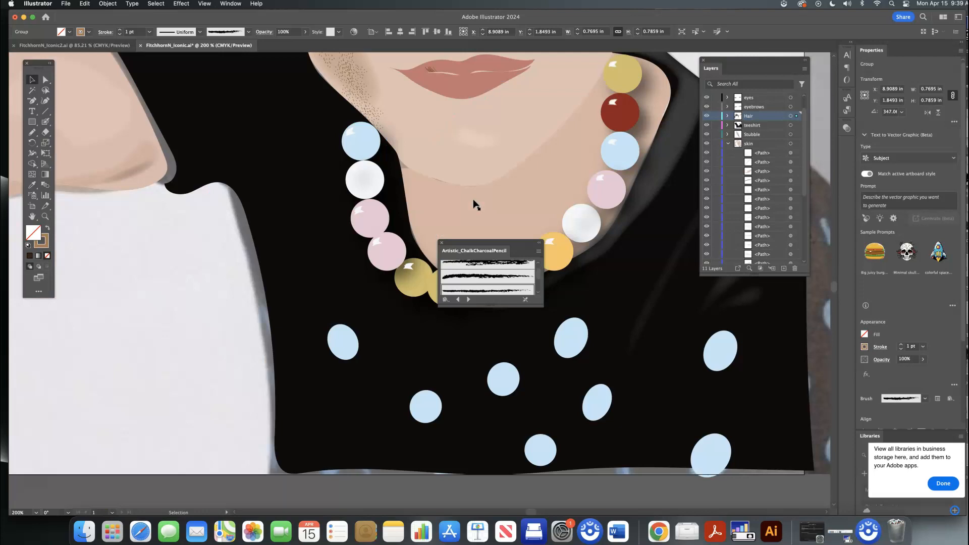
{"action": "scroll", "coordinate": [474, 205], "scroll_direction": "up", "scroll_amount": 5}
{"action": "scroll", "coordinate": [474, 205], "scroll_direction": "right", "scroll_amount": 2}
{"action": "scroll", "coordinate": [474, 204], "scroll_direction": "up", "scroll_amount": 2}
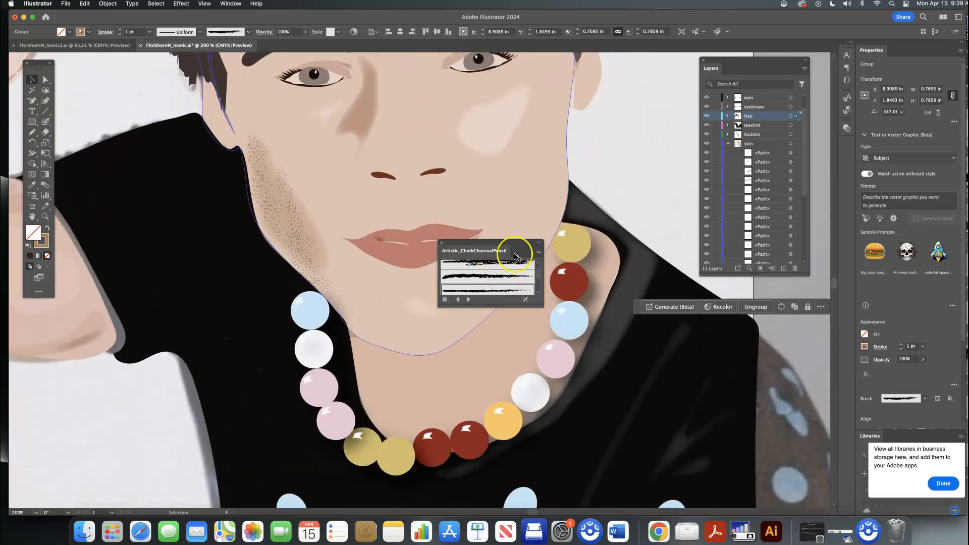
{"action": "left_click", "coordinate": [441, 243]}
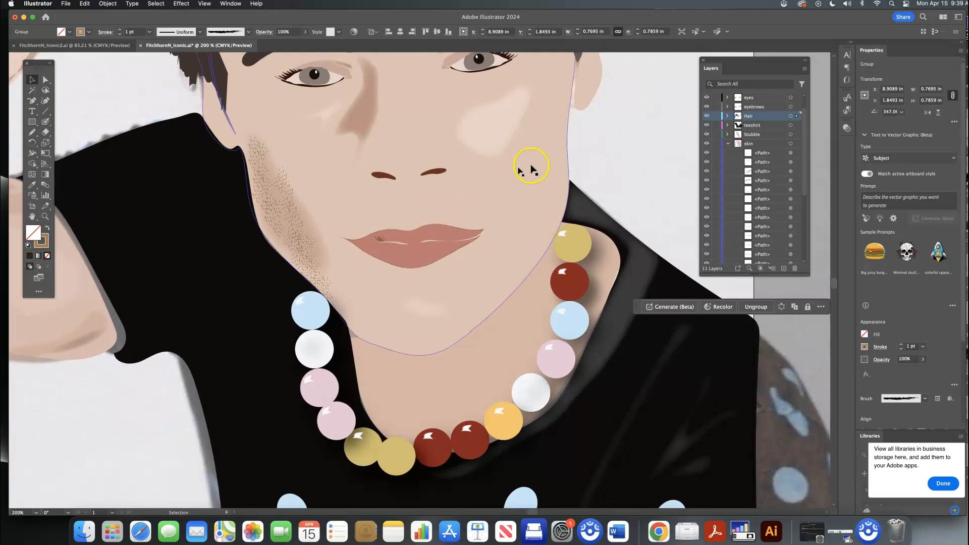
{"action": "left_click", "coordinate": [770, 136]}
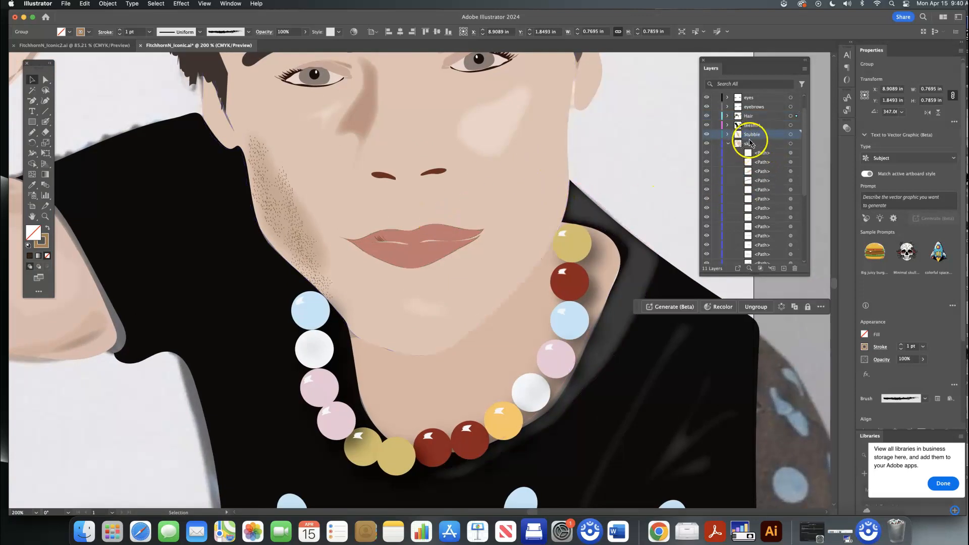
{"action": "left_click", "coordinate": [763, 145]}
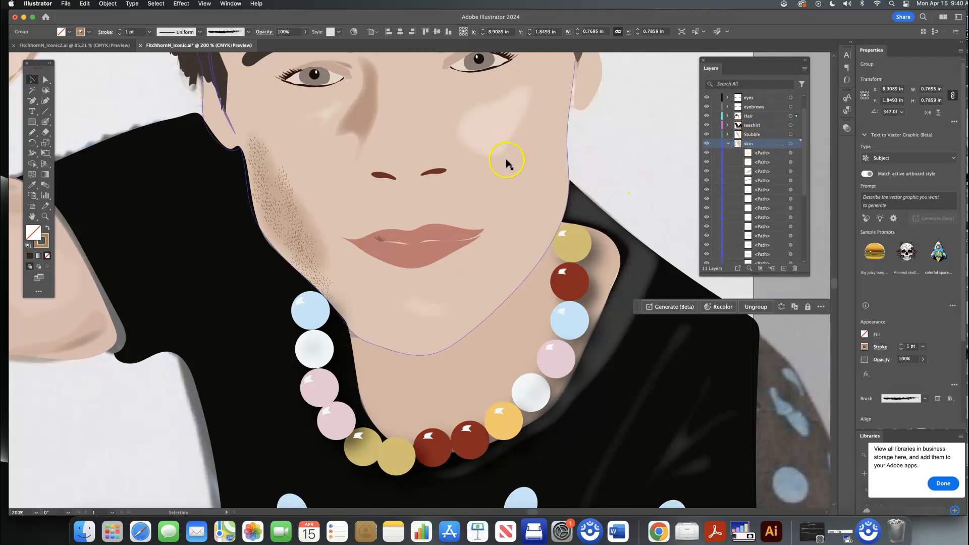
Step: Delete the translucent brown shading shape under the cheek stubble to compare, and restore it
{"action": "left_click", "coordinate": [303, 213]}
{"action": "key", "text": "Delete"}
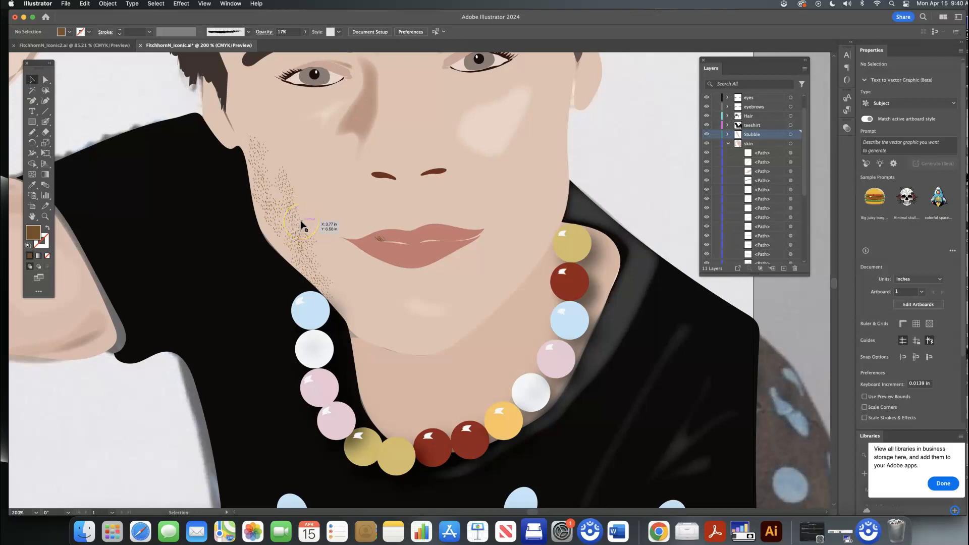
{"action": "left_click", "coordinate": [302, 225]}
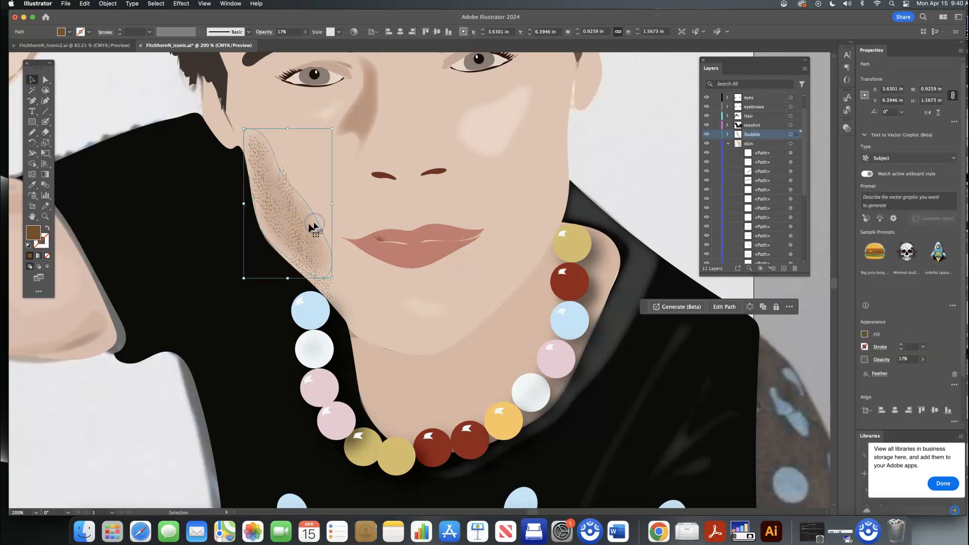
Step: Draw a closed Pencil shape about 1.04 × 1.87 in along the opposite cheek and jaw on the Stubble layer
{"action": "left_click", "coordinate": [32, 131]}
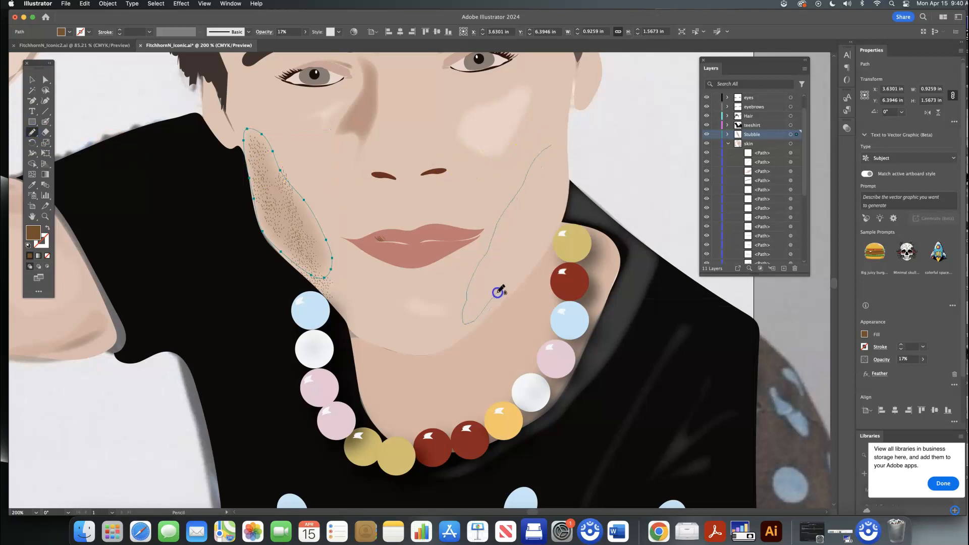
{"action": "left_click_drag", "start_coordinate": [552, 146], "coordinate": [553, 147]}
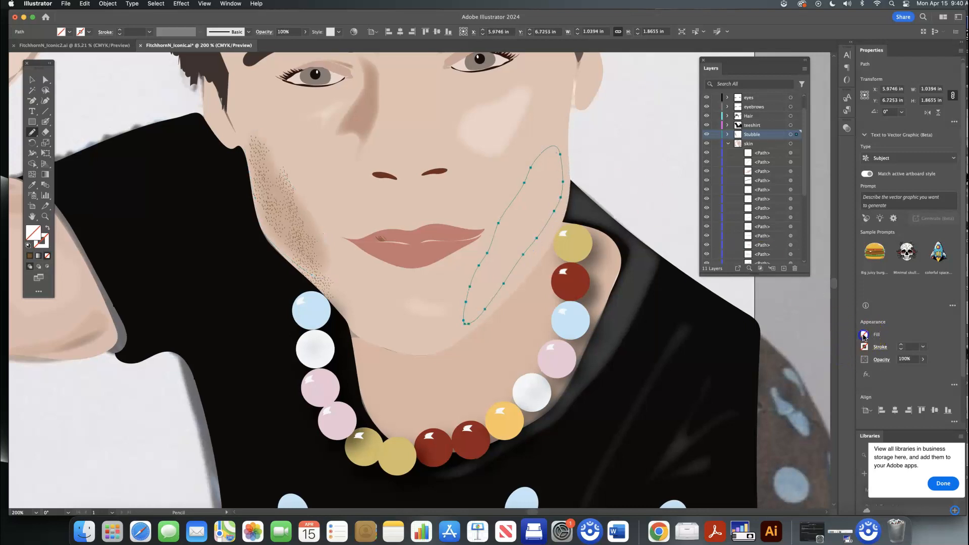
Step: Fill the new cheek-and-jaw shape with tan at 13% opacity and shift it slightly down the cheek
{"action": "left_click", "coordinate": [864, 335]}
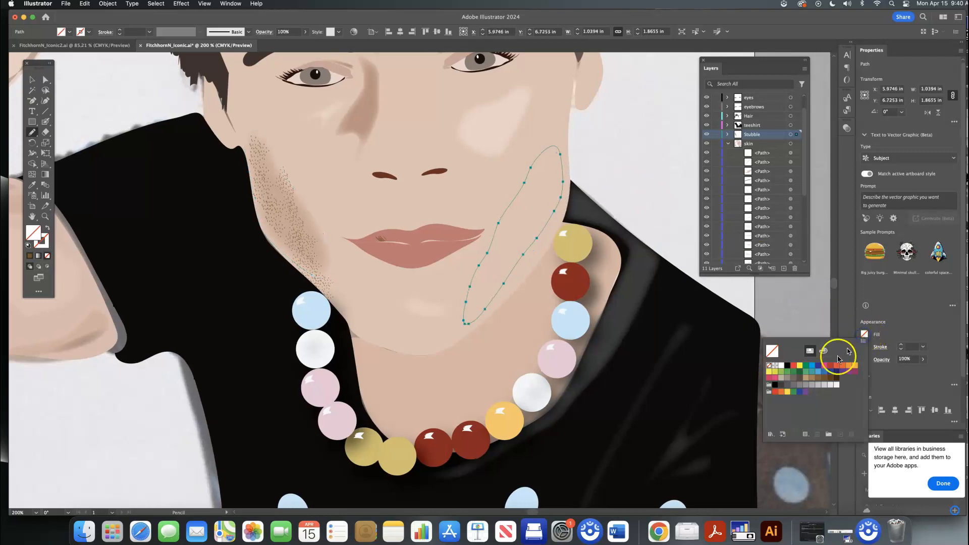
{"action": "left_click", "coordinate": [805, 379]}
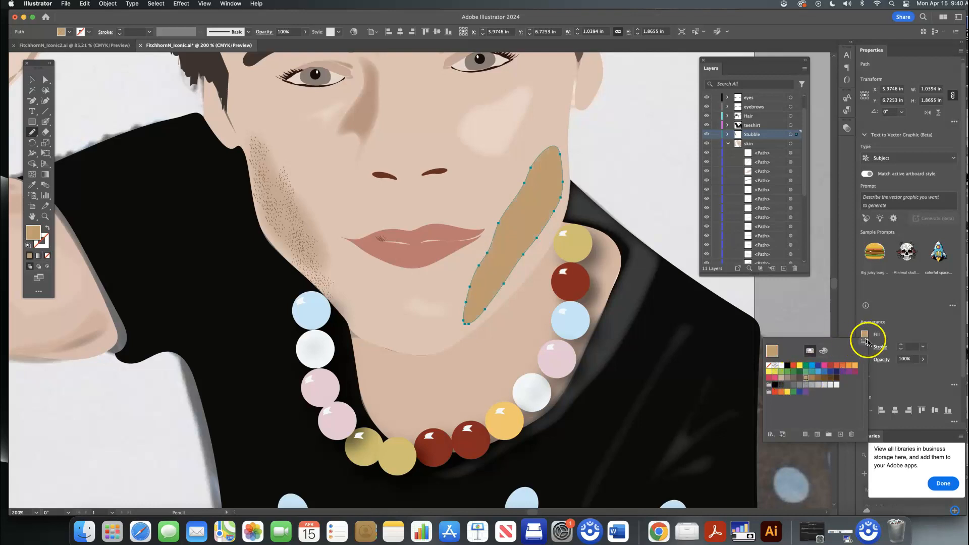
{"action": "left_click", "coordinate": [923, 360]}
{"action": "left_click_drag", "start_coordinate": [921, 372], "coordinate": [901, 376]}
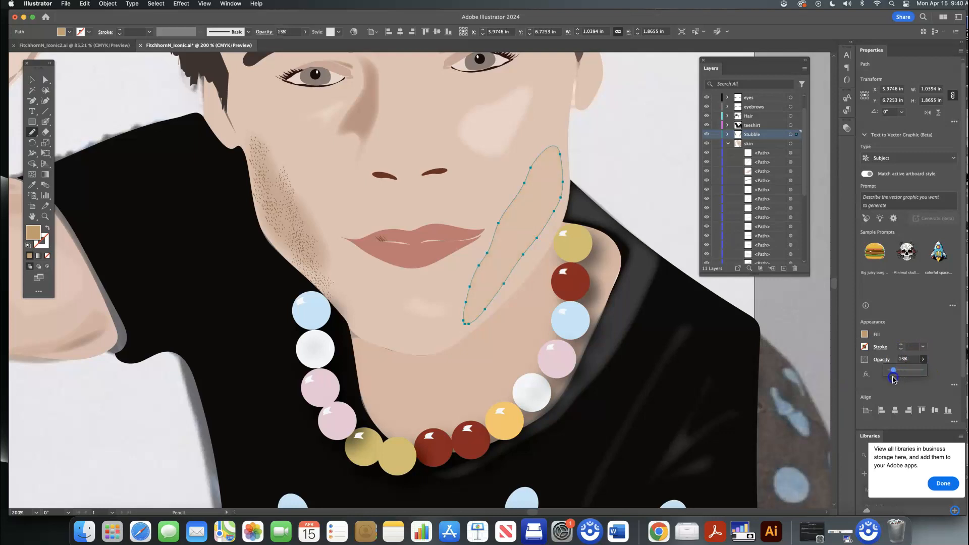
{"action": "left_click", "coordinate": [31, 80]}
{"action": "left_click_drag", "start_coordinate": [507, 251], "coordinate": [510, 254]}
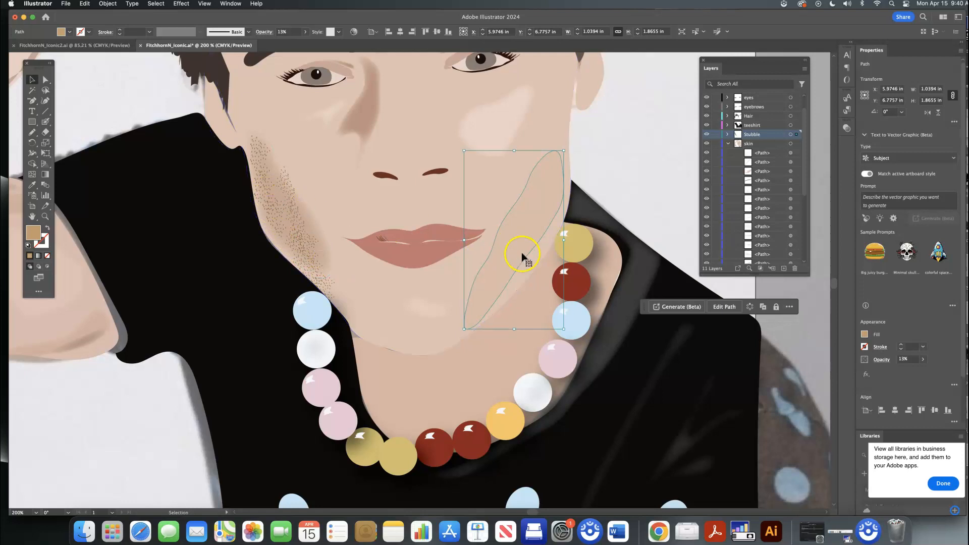
Step: Set up a 1 pt Blob Brush with a narrow, nearly upright elliptical tip for stubble marks
{"action": "key", "text": "super+plus"}
{"action": "key", "text": "super+plus"}
{"action": "key", "text": "super+plus"}
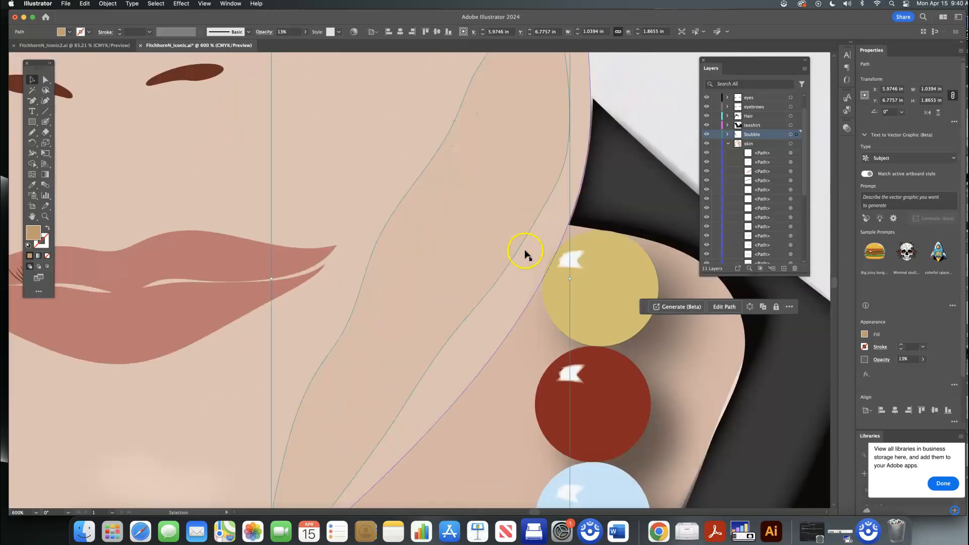
{"action": "left_click", "coordinate": [46, 122]}
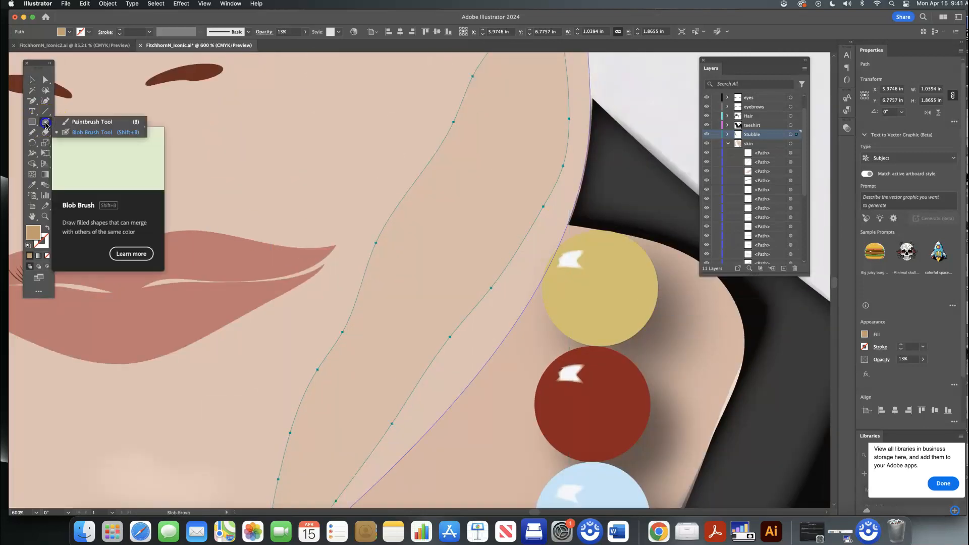
{"action": "left_click", "coordinate": [74, 132]}
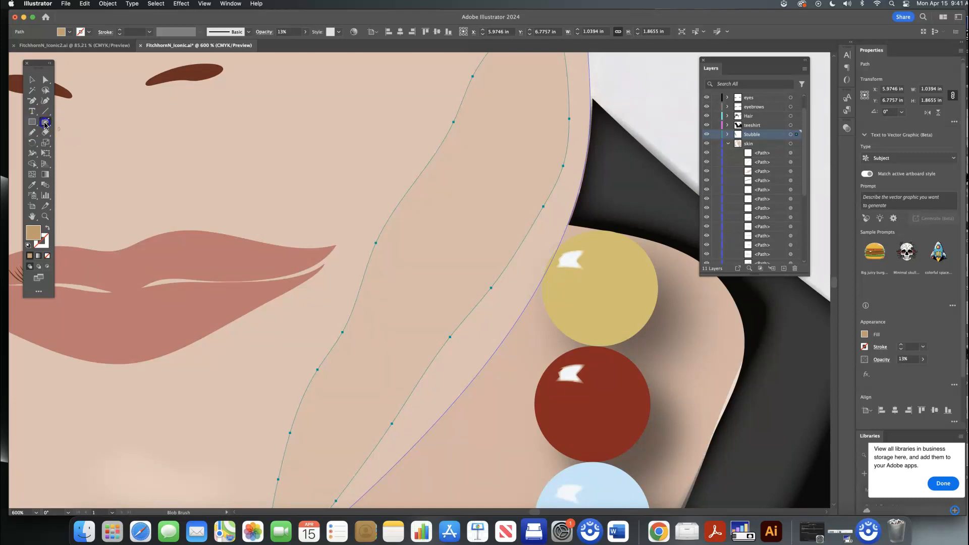
{"action": "double_click", "coordinate": [45, 121]}
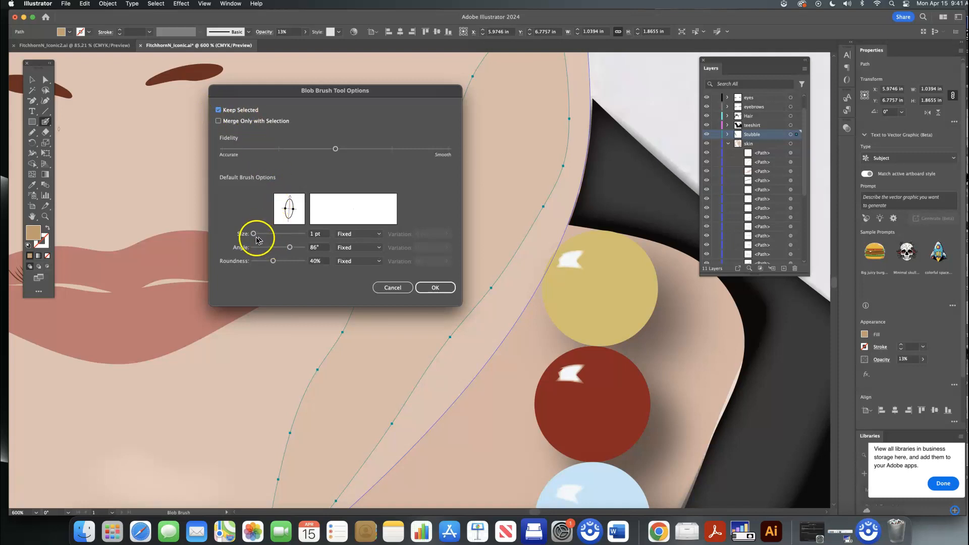
{"action": "left_click_drag", "start_coordinate": [289, 198], "coordinate": [293, 211]}
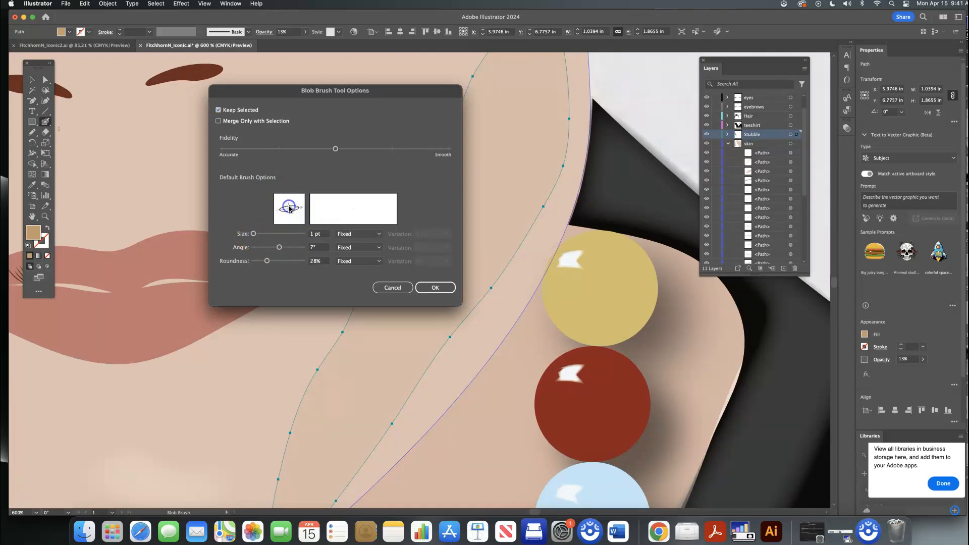
{"action": "left_click_drag", "start_coordinate": [289, 209], "coordinate": [300, 207]}
{"action": "left_click", "coordinate": [434, 288]}
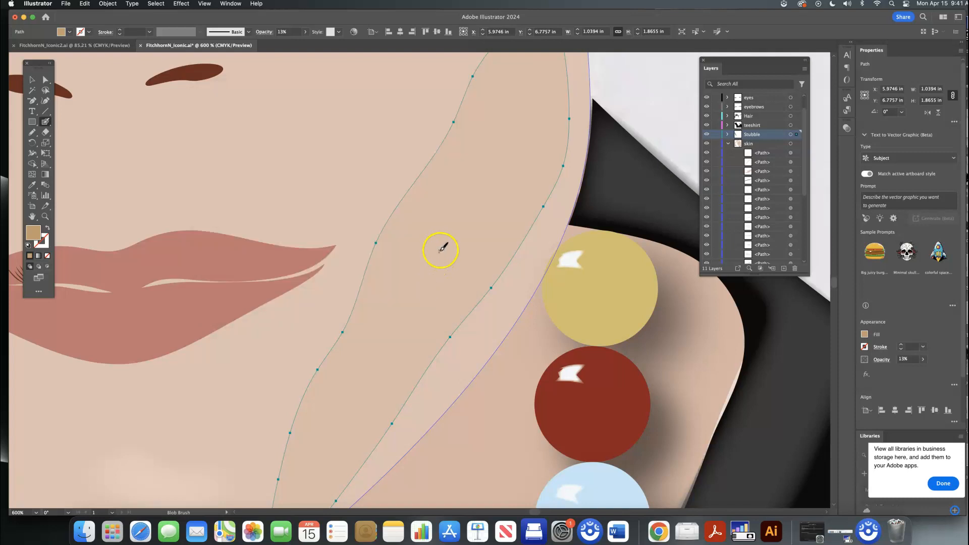
Step: Dab a small cluster of dark brown Blob Brush stubble marks over the tan cheek shading
{"action": "left_click", "coordinate": [441, 248]}
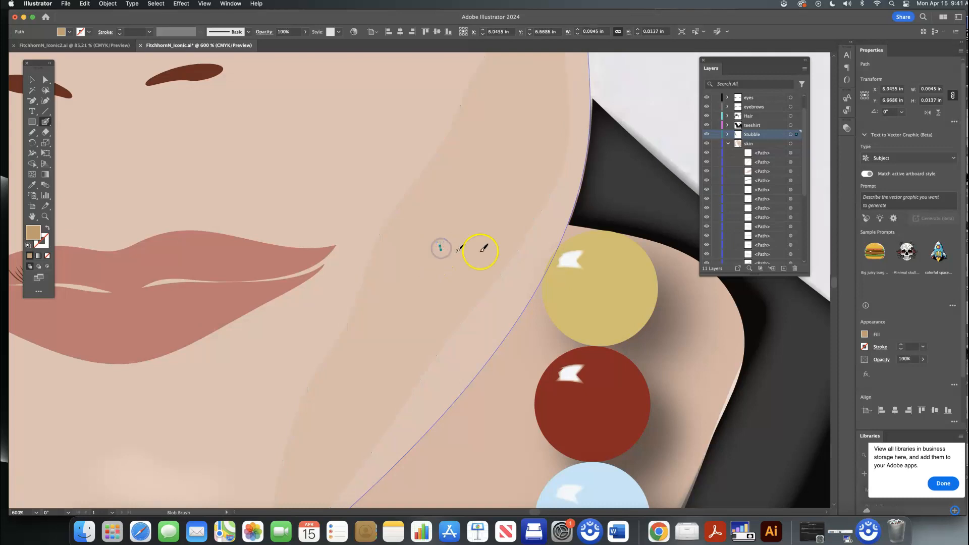
{"action": "left_click", "coordinate": [866, 334]}
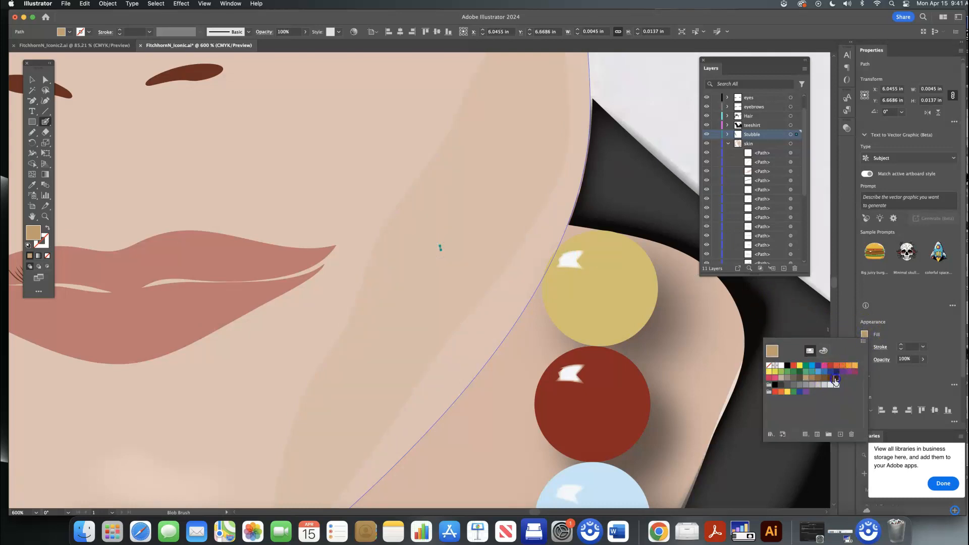
{"action": "left_click", "coordinate": [836, 377]}
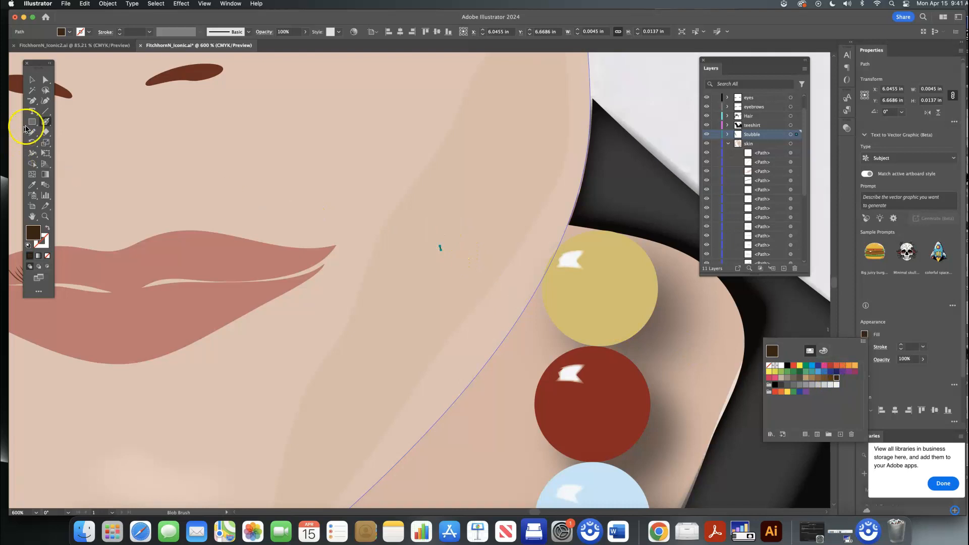
{"action": "left_click", "coordinate": [47, 122]}
{"action": "left_click", "coordinate": [455, 216]}
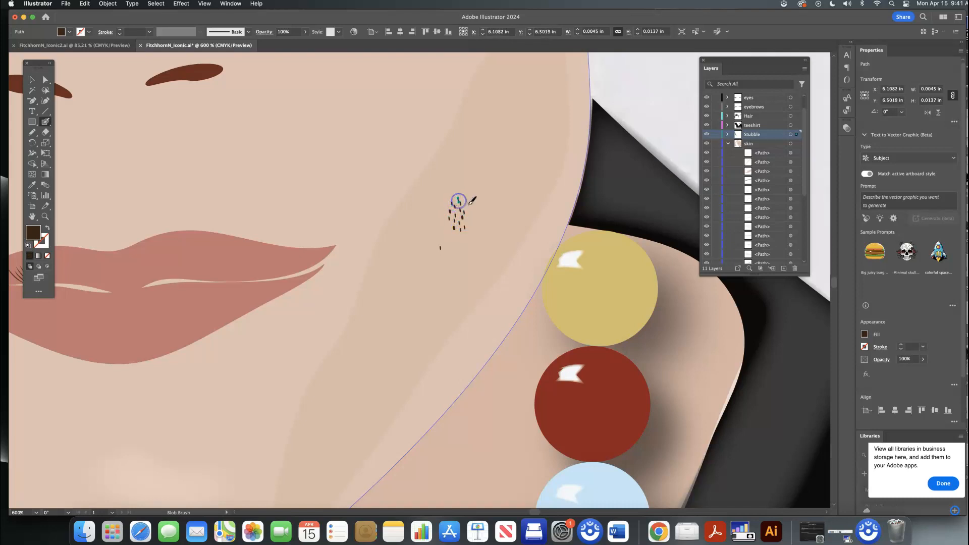
Step: Group the clustered stubble marks on the cheek, leaving out the single stray mark below them
{"action": "key", "text": "super+equal"}
{"action": "key", "text": "super+equal"}
{"action": "key", "text": "super+equal"}
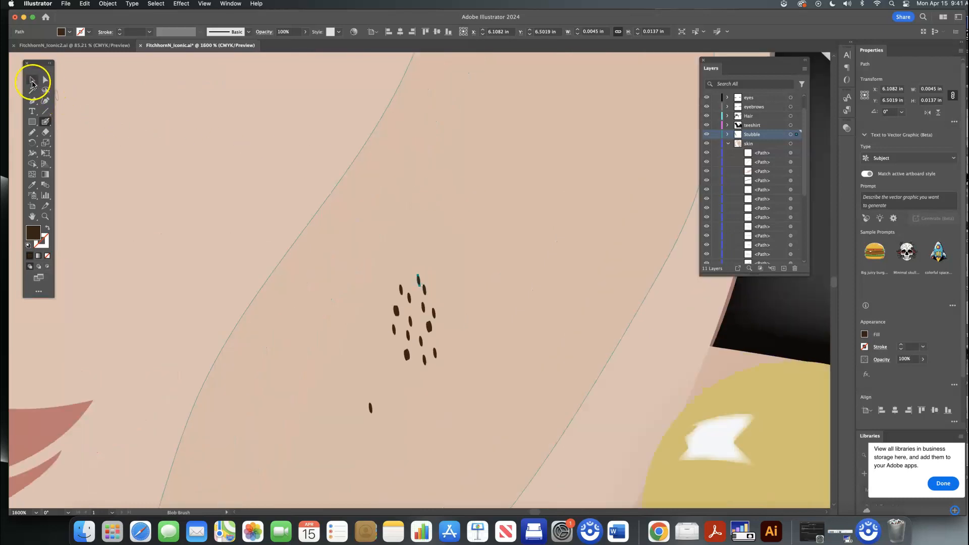
{"action": "left_click", "coordinate": [32, 80]}
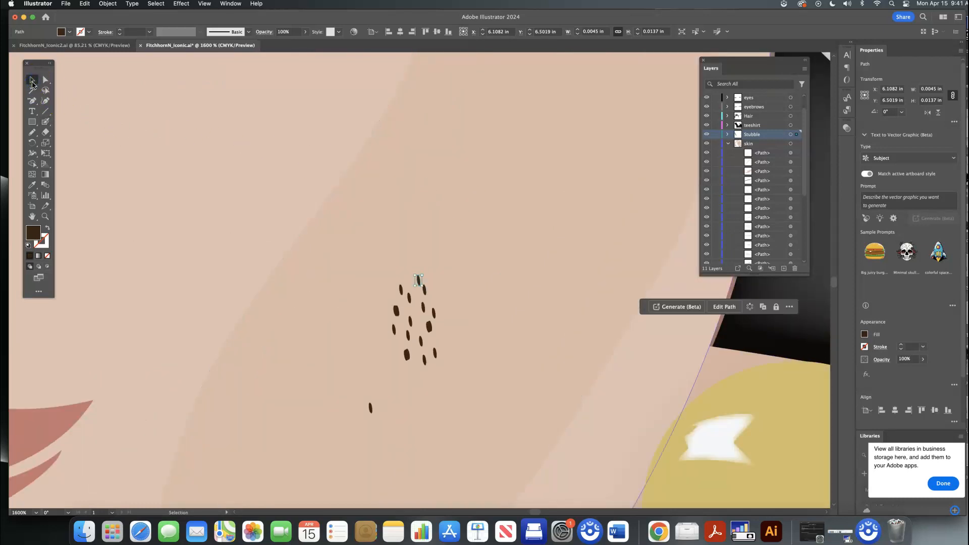
{"action": "left_click", "coordinate": [401, 291], "text": "shift"}
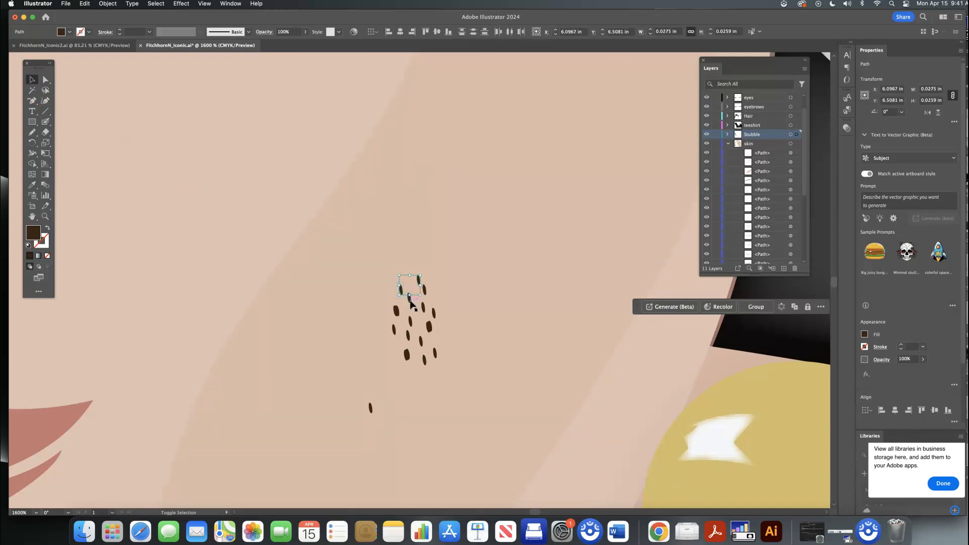
{"action": "left_click", "coordinate": [410, 301], "text": "shift"}
{"action": "left_click", "coordinate": [410, 323], "text": "shift"}
{"action": "left_click", "coordinate": [433, 314], "text": "shift"}
{"action": "left_click", "coordinate": [429, 329], "text": "shift"}
{"action": "left_click", "coordinate": [393, 331], "text": "shift"}
{"action": "left_click", "coordinate": [396, 312], "text": "shift"}
{"action": "left_click", "coordinate": [423, 292], "text": "shift"}
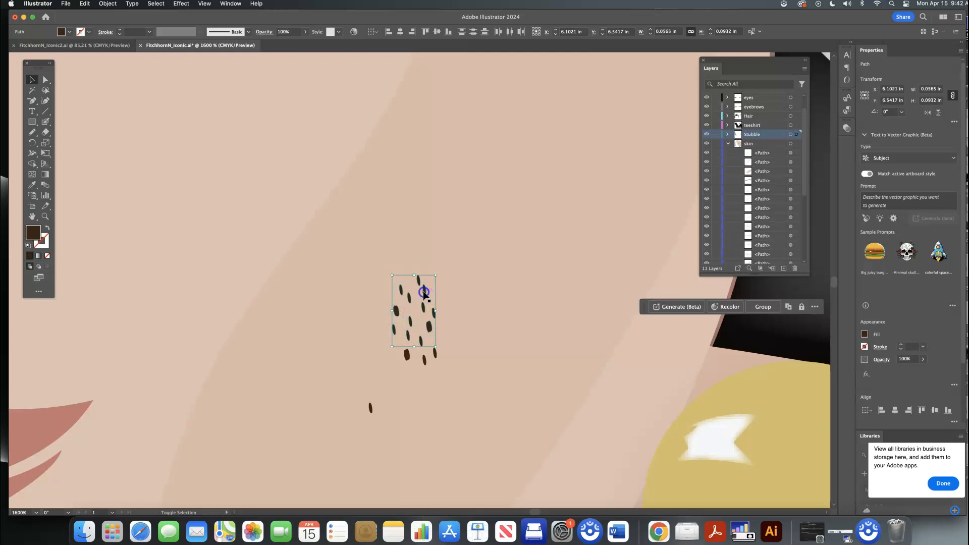
{"action": "left_click", "coordinate": [436, 353], "text": "shift"}
{"action": "left_click", "coordinate": [425, 363], "text": "shift"}
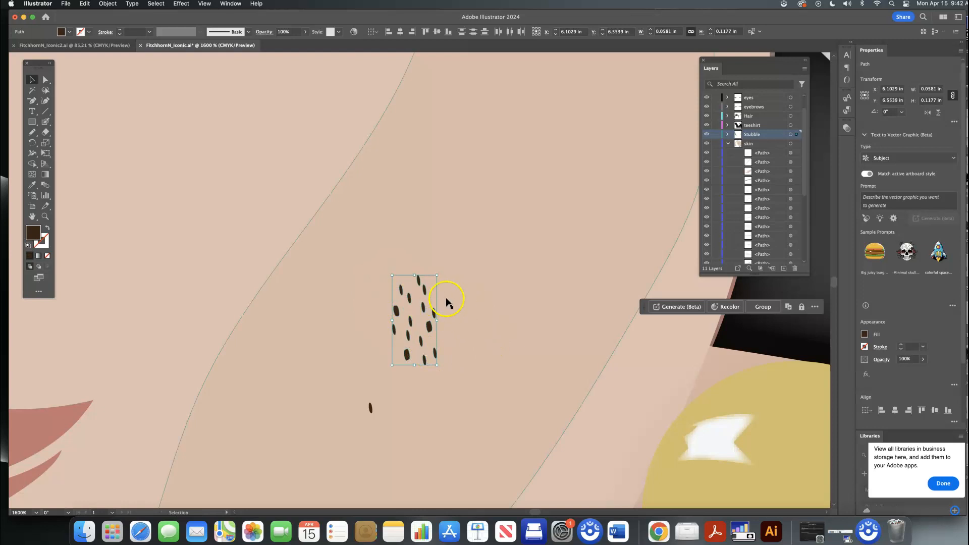
{"action": "key", "text": "super+g"}
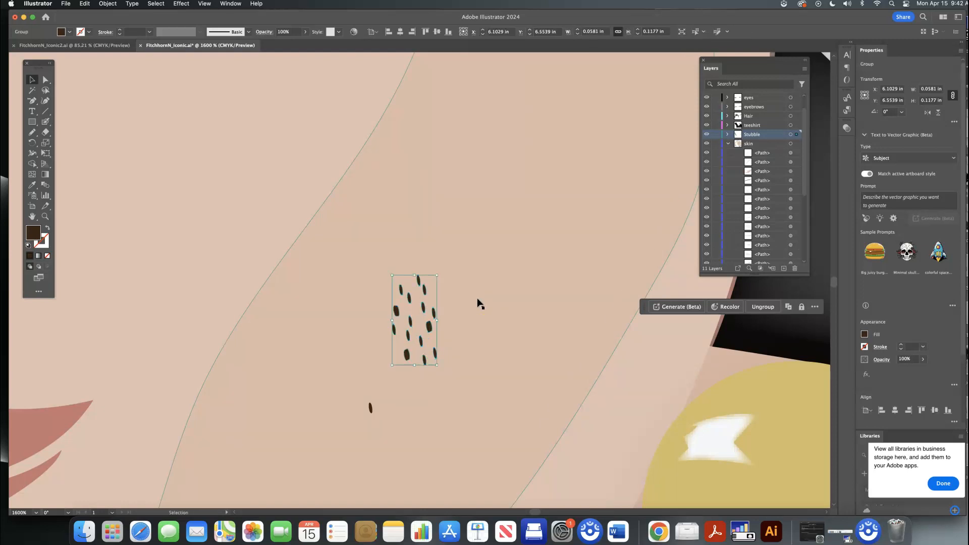
Step: Duplicate the stubble group three times, overlapping the copies upward from the original within the cheek shading
{"action": "left_click_drag", "start_coordinate": [426, 270], "coordinate": [464, 257]}
{"action": "left_click_drag", "start_coordinate": [400, 242], "coordinate": [431, 202]}
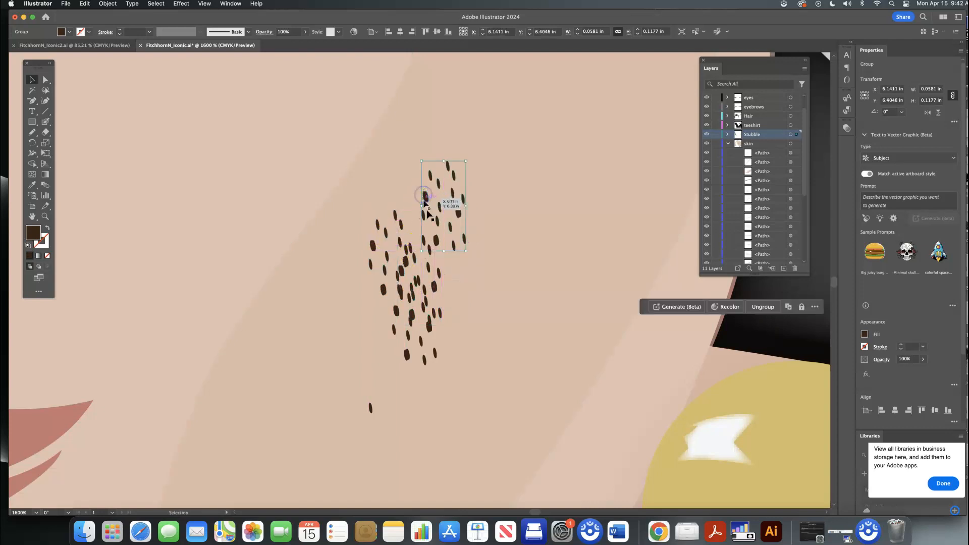
{"action": "key", "text": "super+minus"}
{"action": "key", "text": "super+minus"}
{"action": "key", "text": "super+minus"}
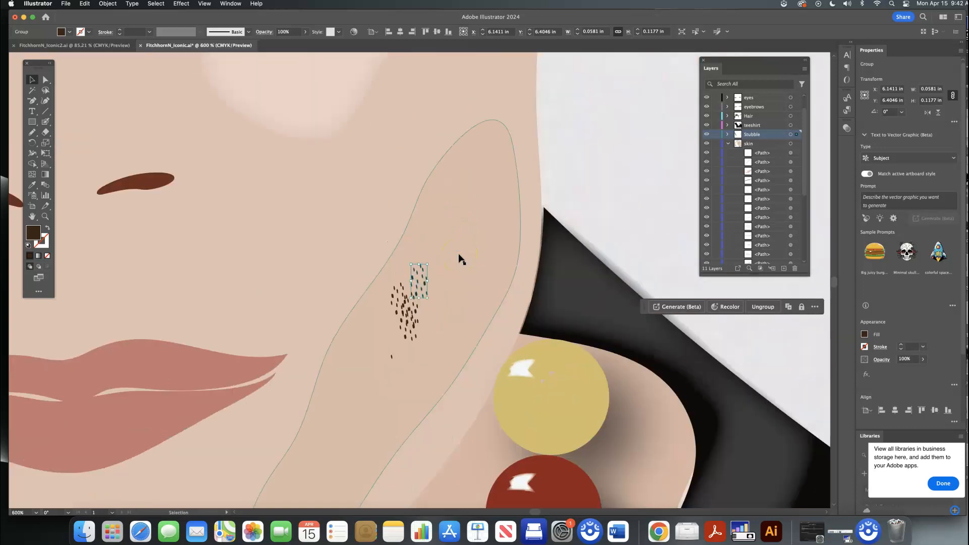